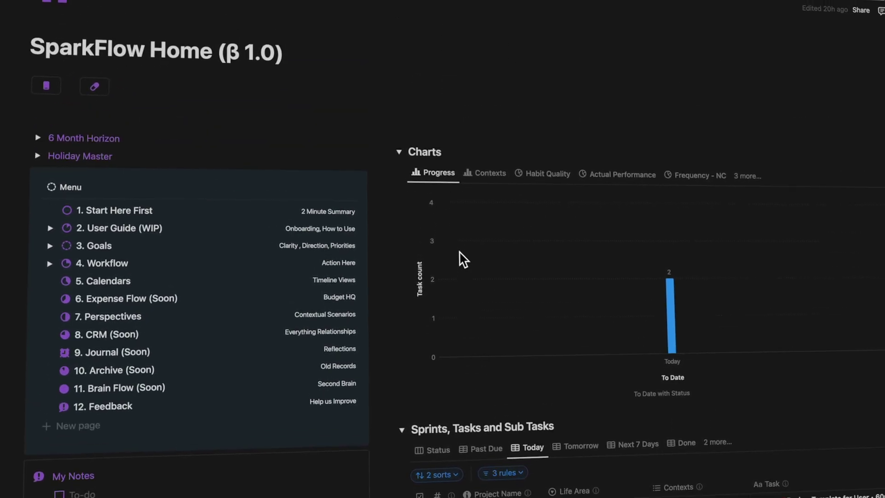
Look over the home page and open the automations of the Sprints, Tasks and Sub Tasks database.
scroll(462, 260, up, 3)
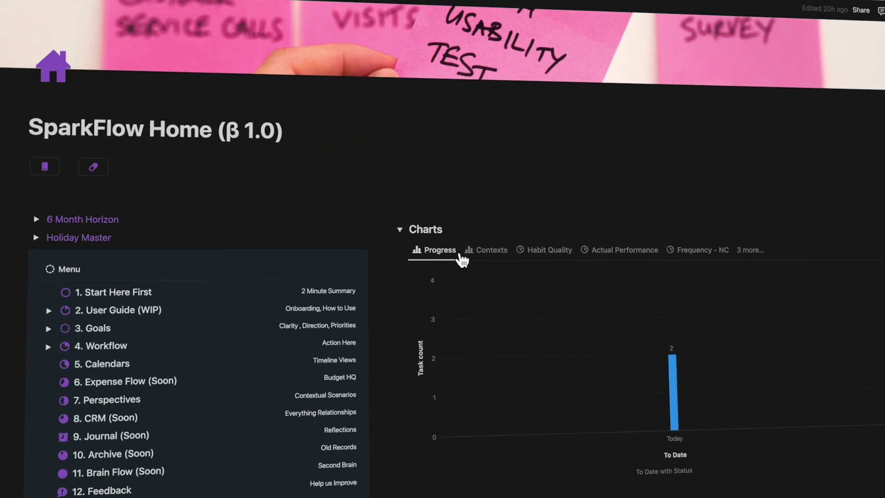
scroll(462, 260, up, 3)
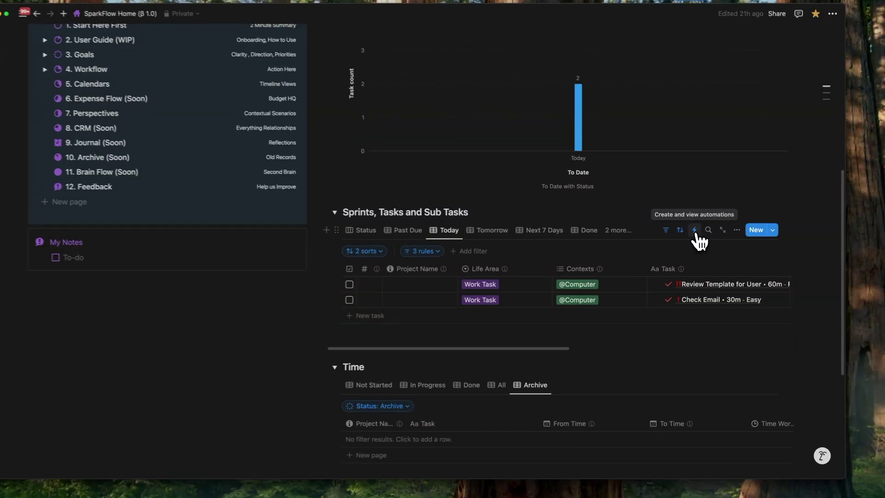
click(693, 228)
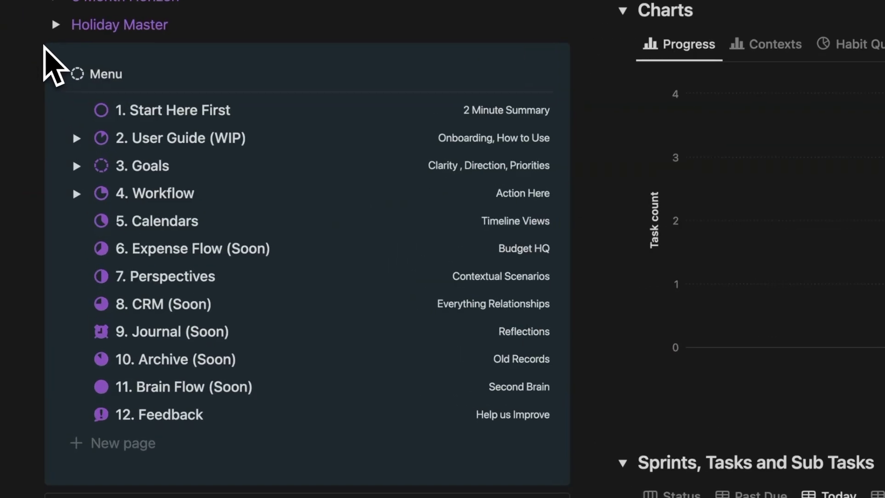
Review the home page's menu entries and expand the 3. Goals entry.
drag(69, 178, 150, 240)
drag(279, 236, 561, 471)
mouse_move(408, 96)
mouse_down()
mouse_move(433, 110)
mouse_move(556, 272)
mouse_move(574, 453)
mouse_up()
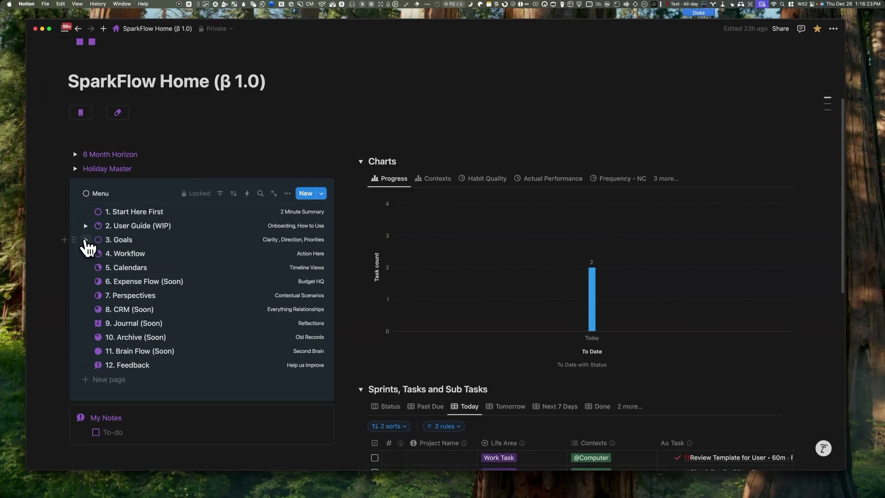
click(86, 240)
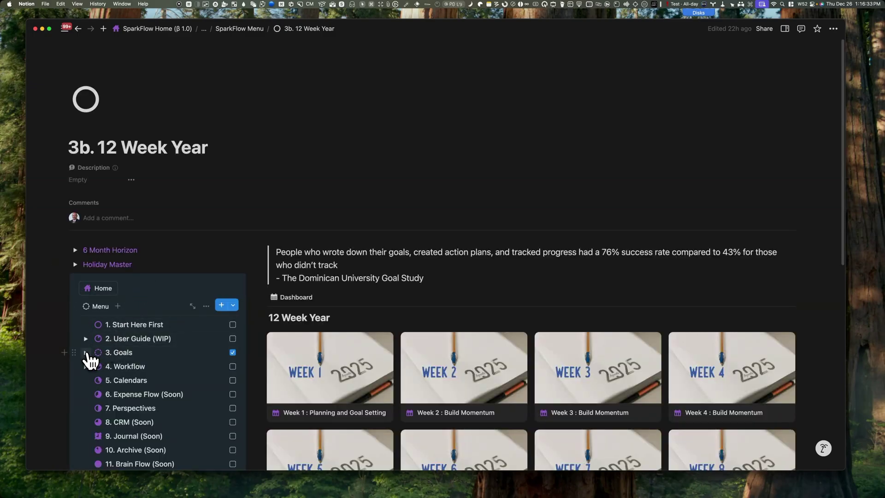
Expand 3. Goals in the 12 Week Year page's menu and return to the home page.
click(86, 353)
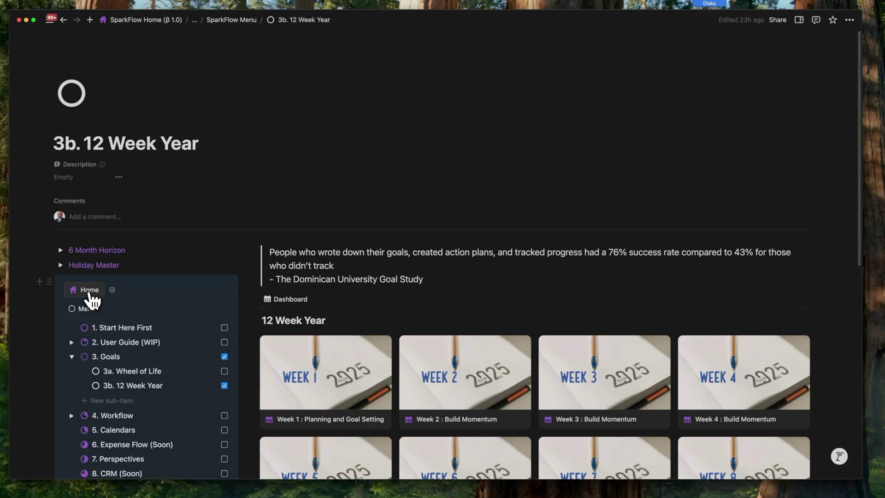
click(90, 290)
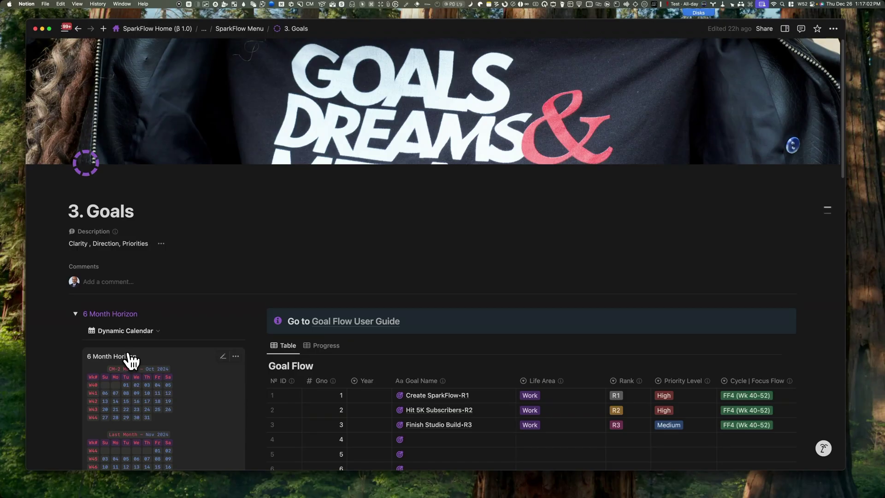
key(super+shift+a)
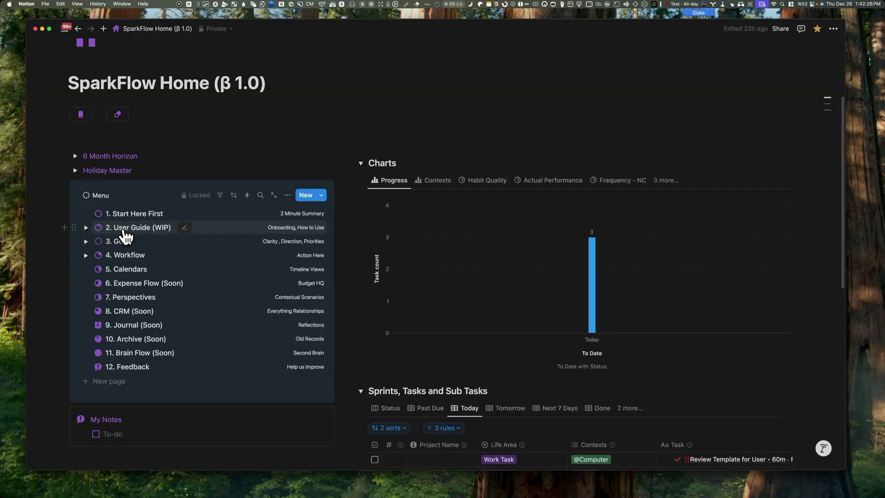
Open the User Guide (WIP) and continue to its How to use SparkFlow page to view the User Guide Menu.
click(122, 233)
scroll(543, 349, down, 15)
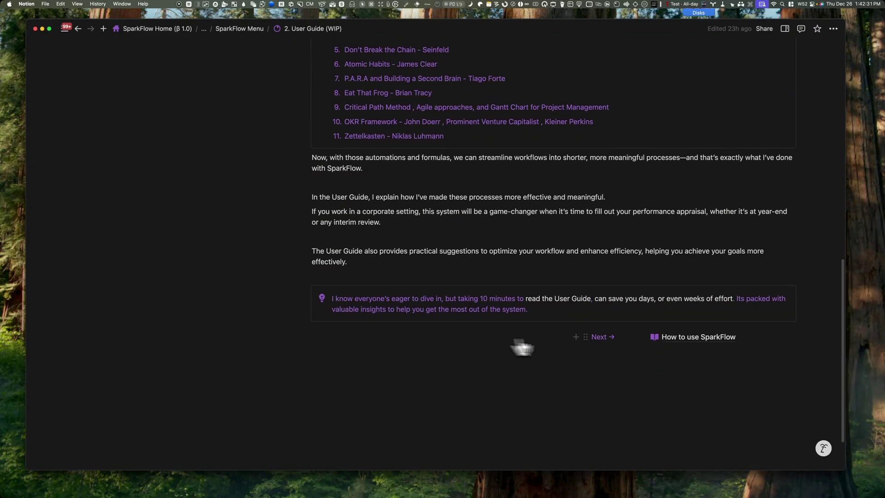
click(675, 341)
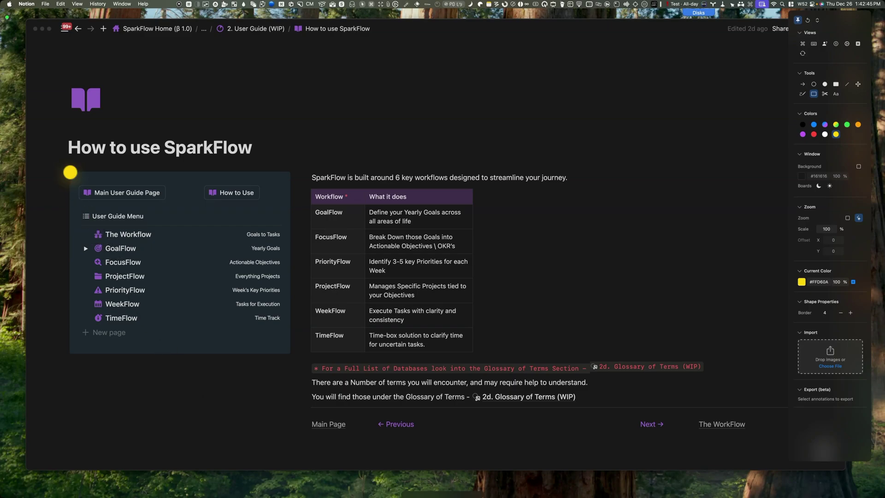
drag(69, 171, 289, 353)
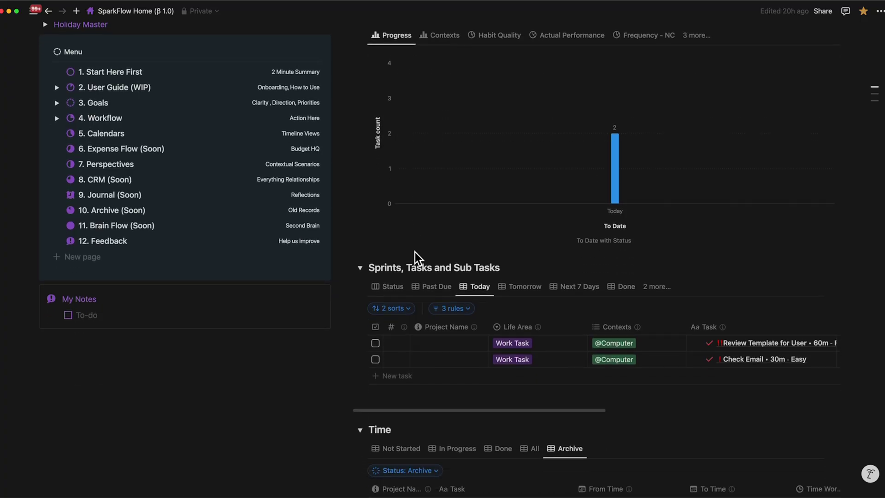
Expand the 6 Month Horizon on the home page and examine its dynamic monthly calendars.
scroll(415, 251, down, 3)
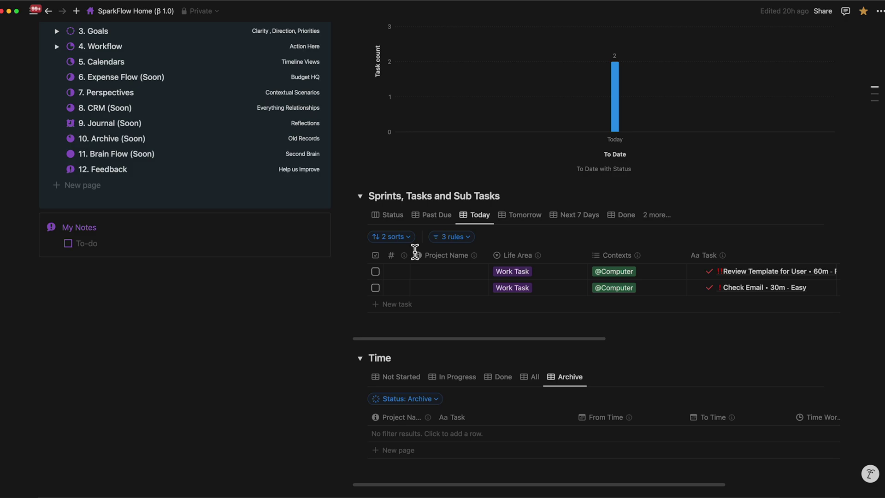
mouse_move(414, 252)
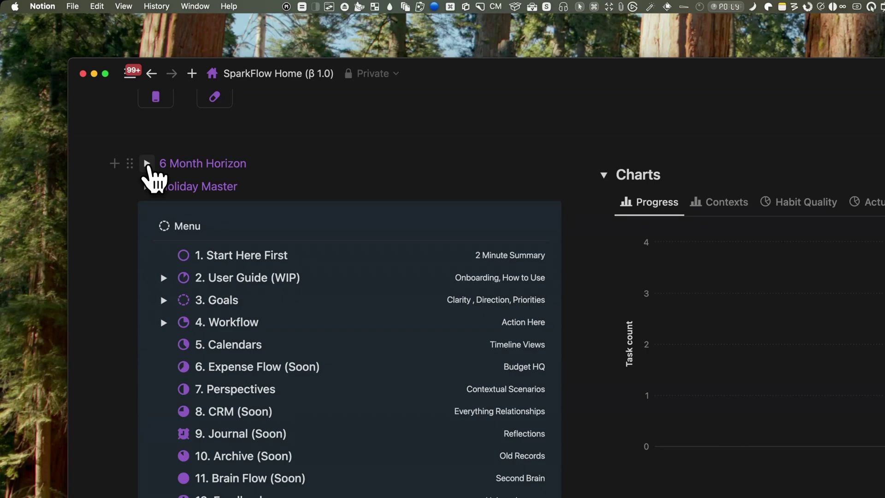
click(147, 163)
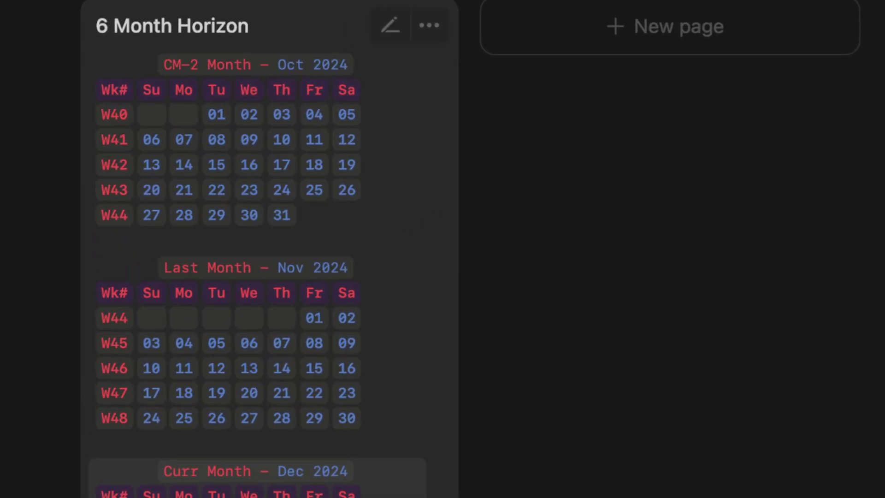
scroll(269, 249, down, 5)
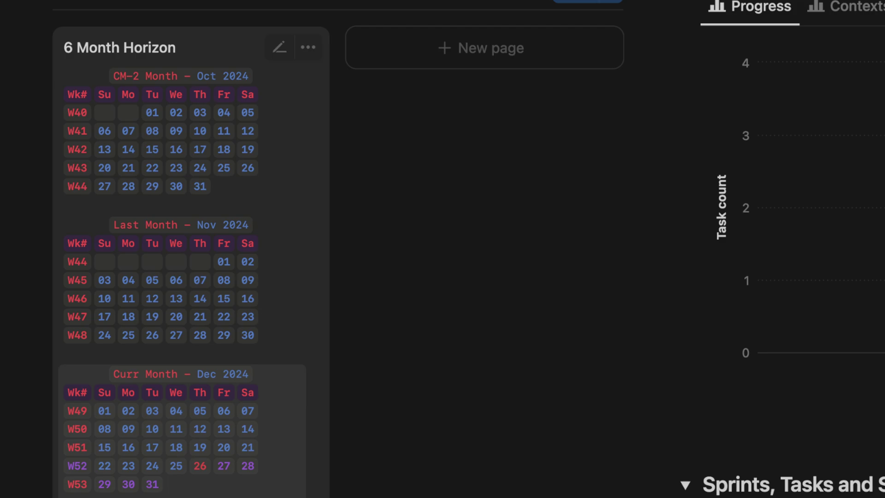
scroll(468, 249, down, 5)
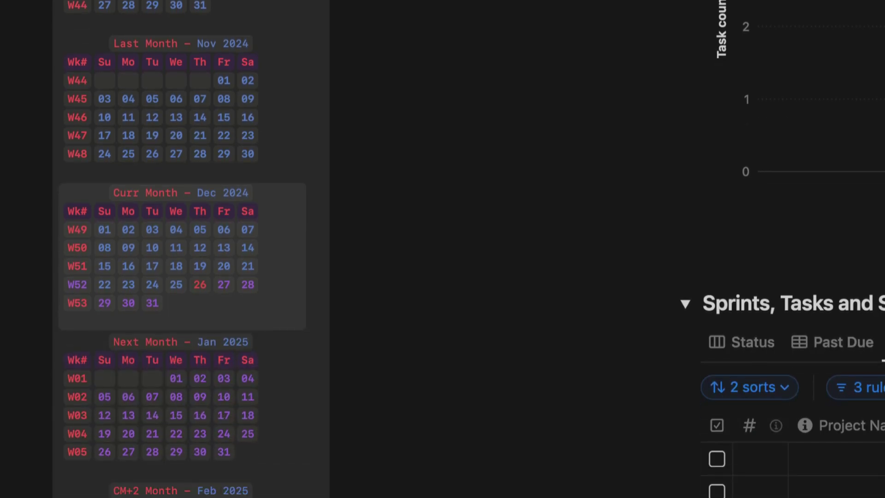
scroll(469, 249, down, 6)
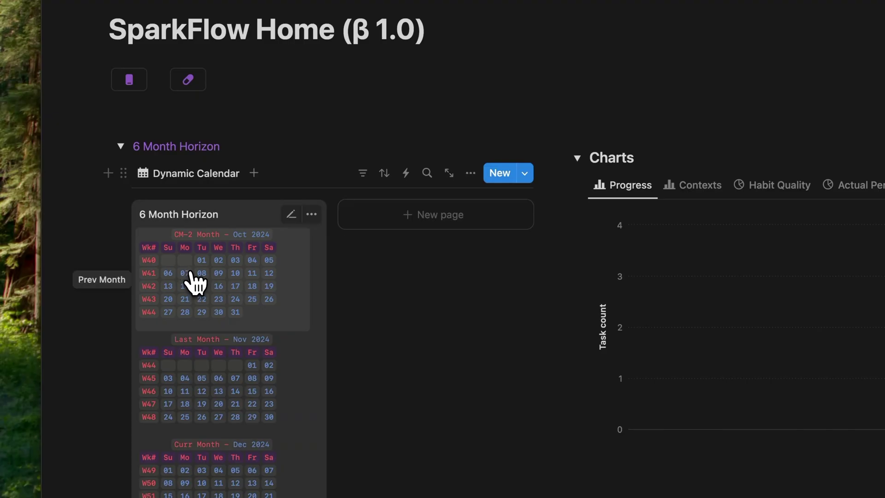
click(190, 272)
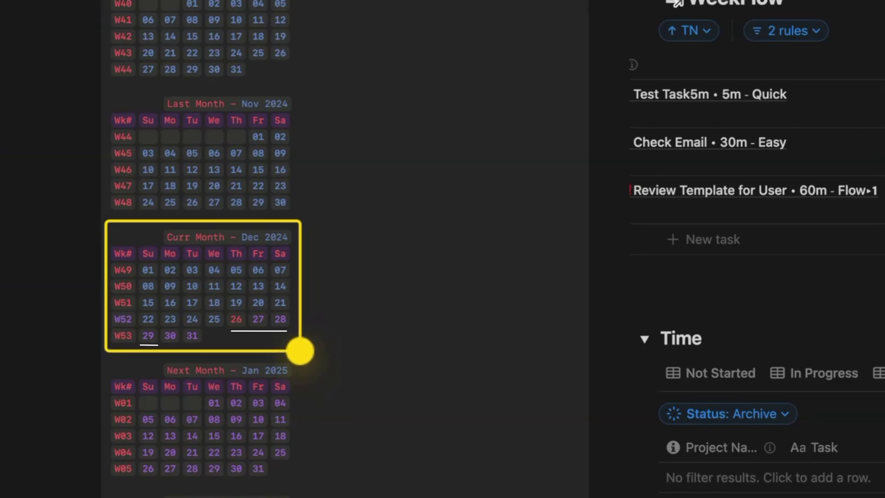
Check the Date Range and Week # of Test Task5m in the Next 7 Days view.
click(709, 137)
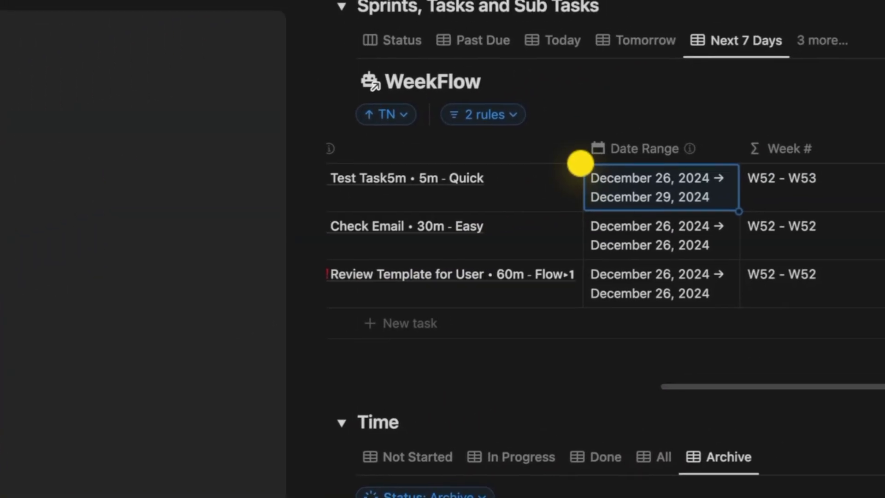
mouse_move(579, 163)
mouse_down()
mouse_move(706, 212)
mouse_move(835, 213)
mouse_up()
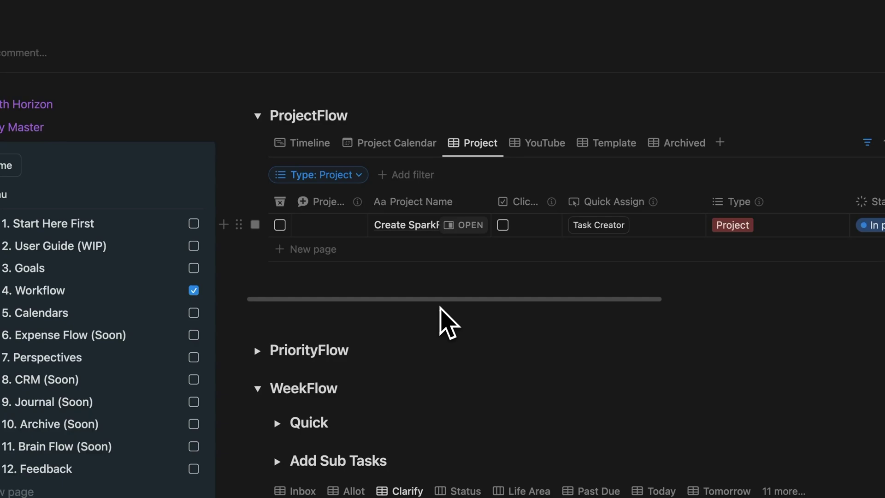
Examine the Create SparkFlow project's date range and business-day columns in ProjectFlow, and expand Holiday Master.
scroll(399, 233, right, 10)
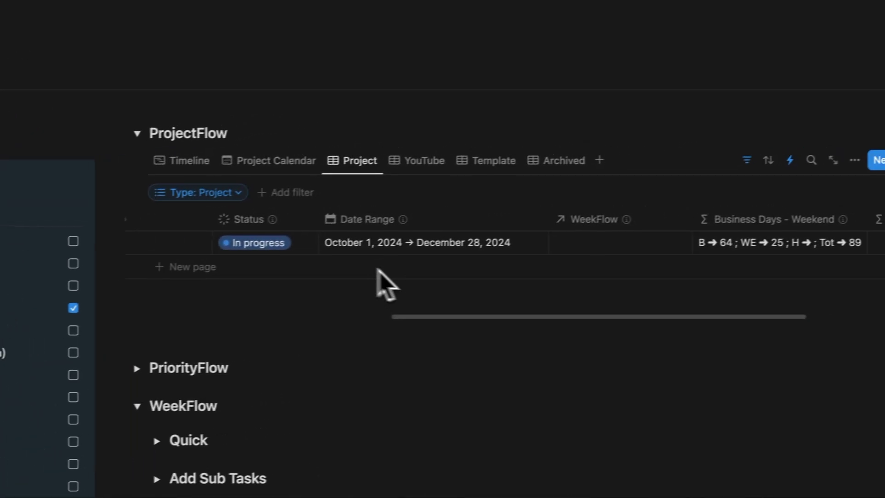
scroll(377, 269, right, 8)
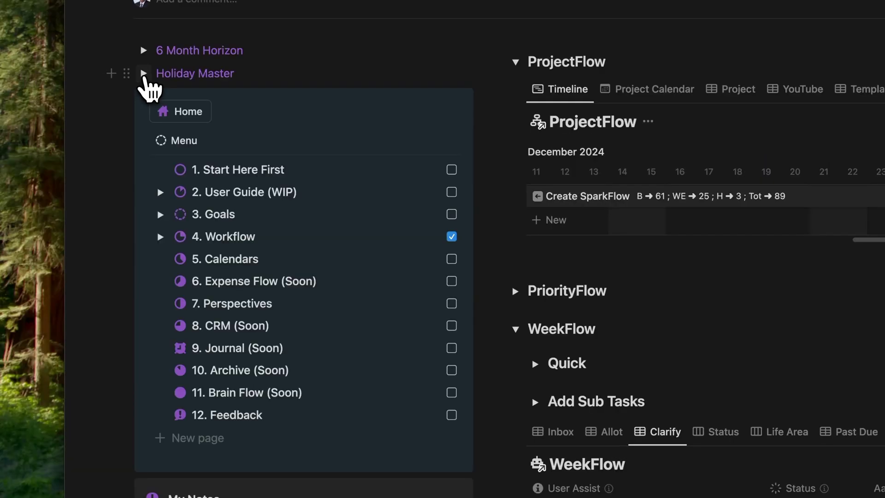
click(143, 73)
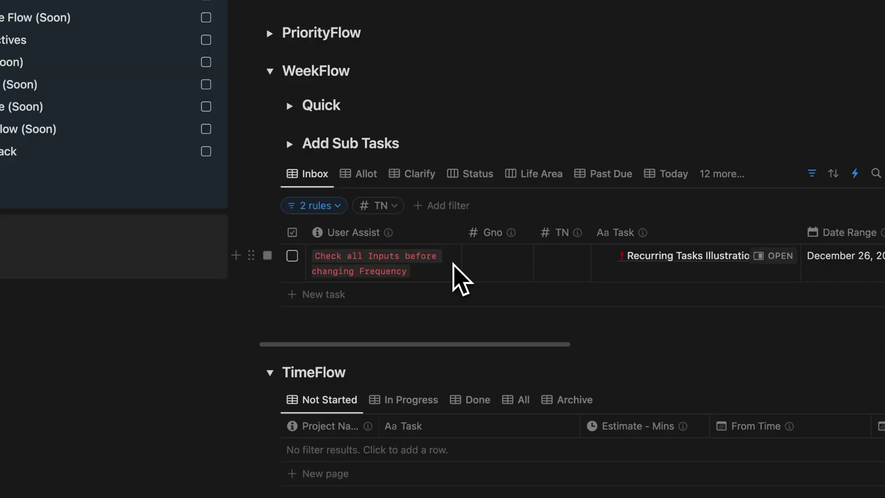
Set the Frequency of the Recurring Tasks Illustration task in the WeekFlow Inbox to Weekly.
scroll(454, 266, right, 10)
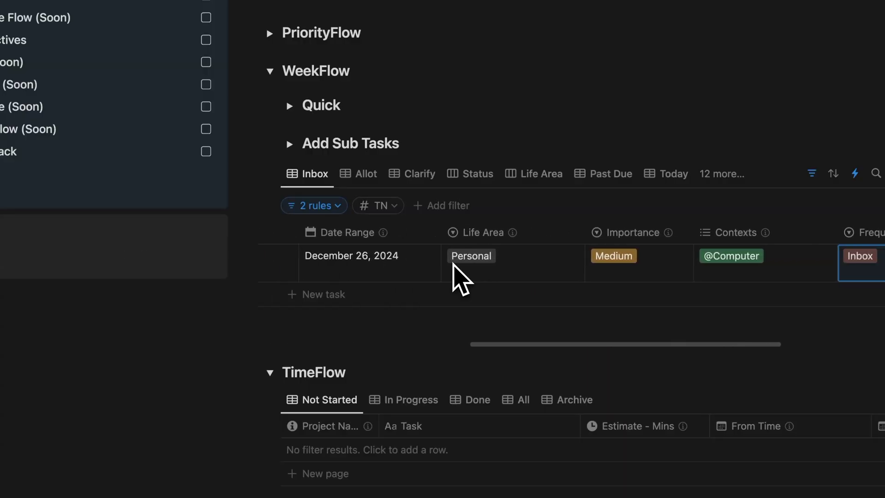
scroll(453, 266, right, 5)
scroll(453, 266, right, 10)
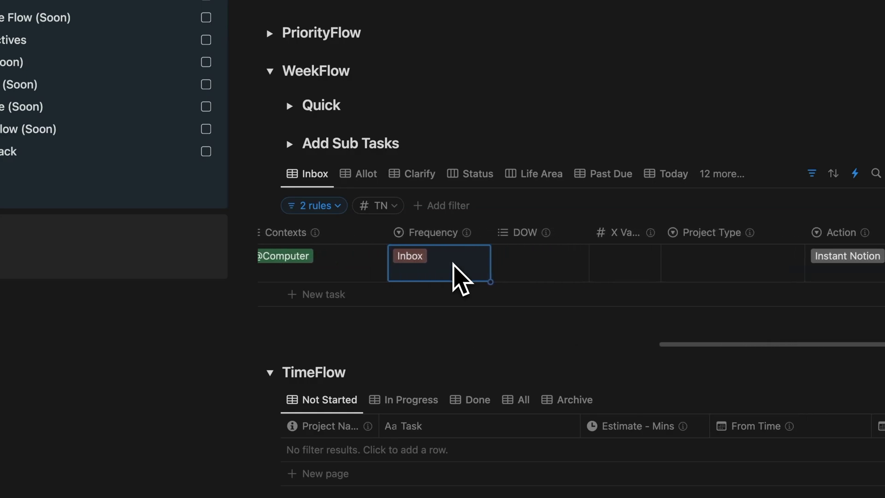
click(434, 275)
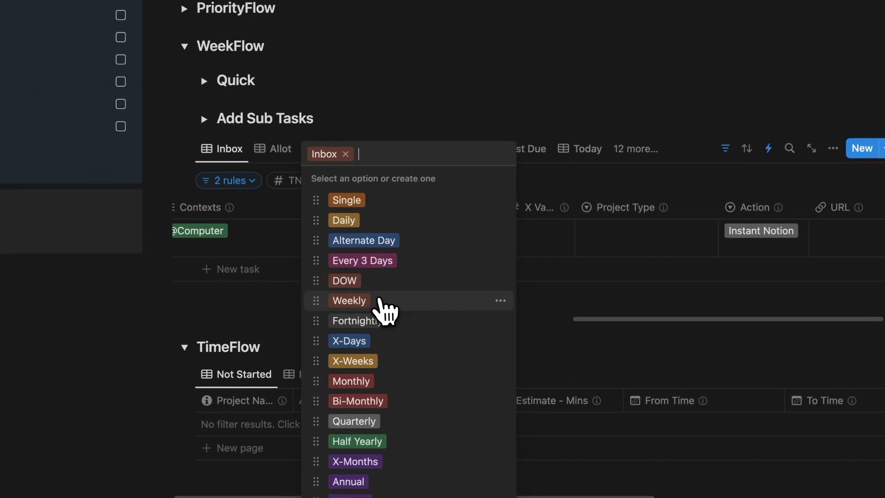
click(382, 307)
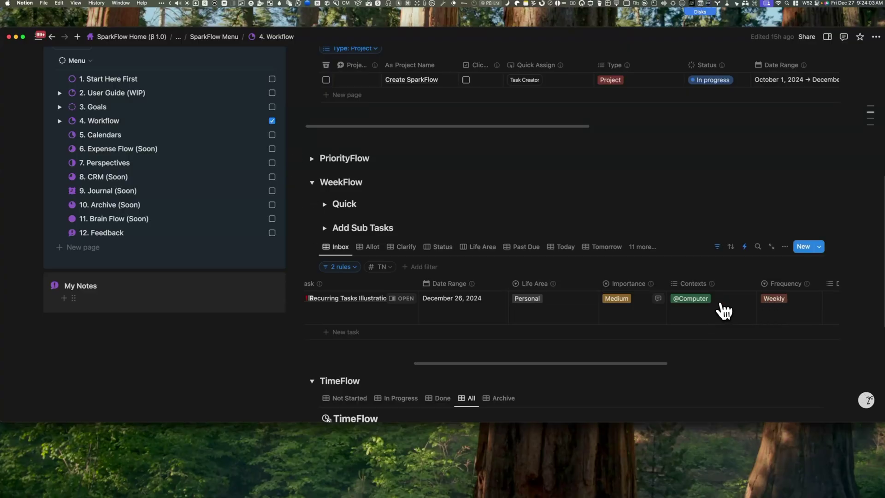
Turn on the end date for Recurring Tasks Illustration and set its date range to December 27, 2024 through December 27, 2024.
click(460, 304)
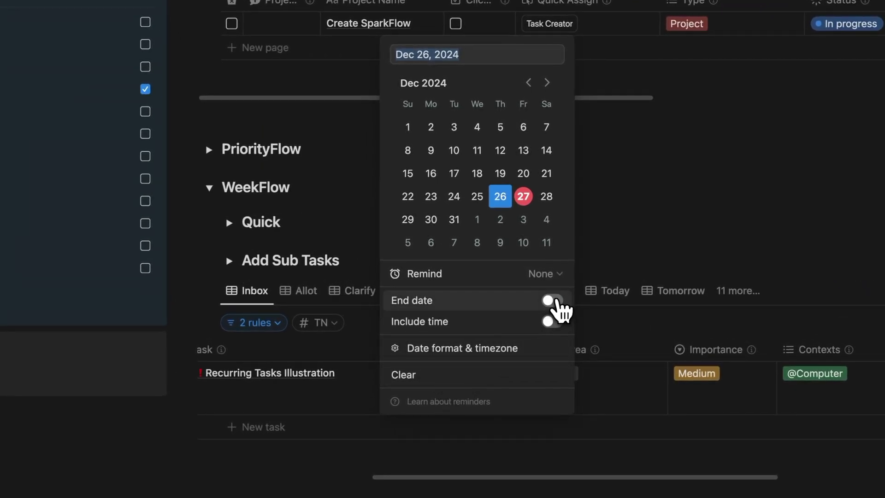
click(552, 300)
click(521, 195)
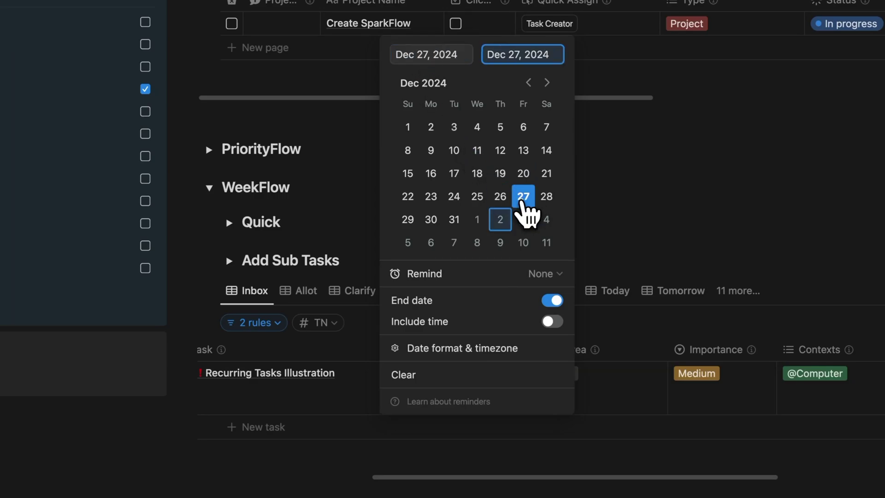
click(356, 463)
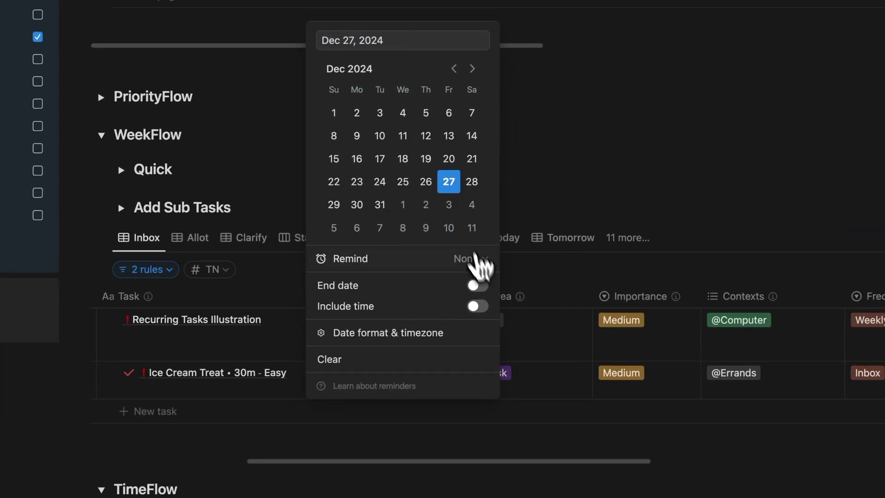
Add an end date of December 27, 2024 to the Ice Cream Treat task and set its Frequency to Weekly.
click(548, 276)
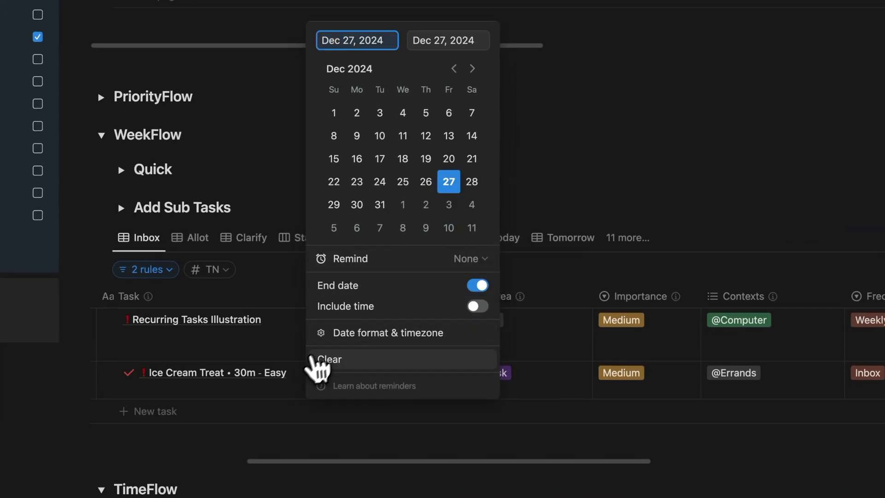
click(289, 376)
scroll(290, 376, right, 5)
click(657, 374)
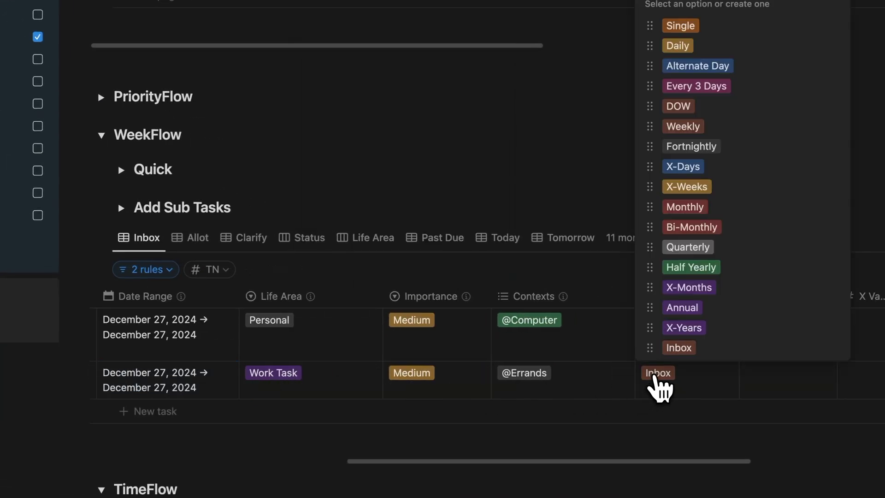
click(671, 126)
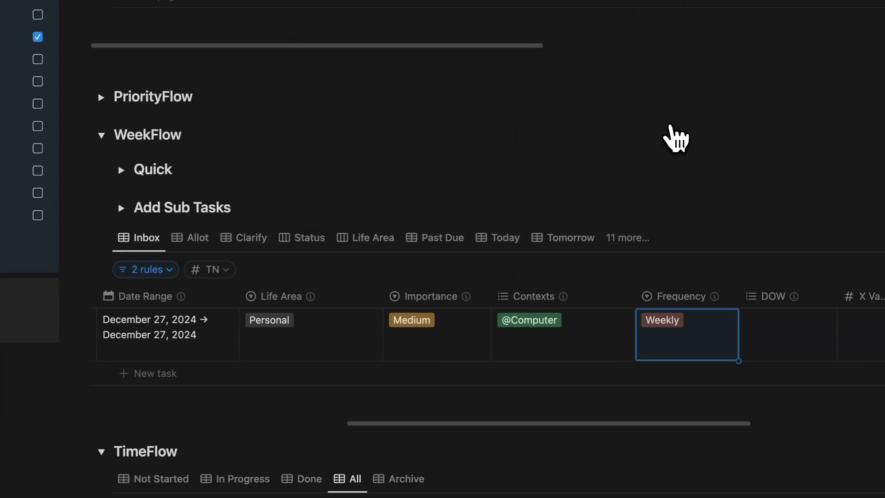
Set the Status of the Ice Cream Treat task to Done in the Weekly group of the Recurring Board.
click(508, 238)
scroll(682, 297, right, 3)
scroll(701, 298, right, 5)
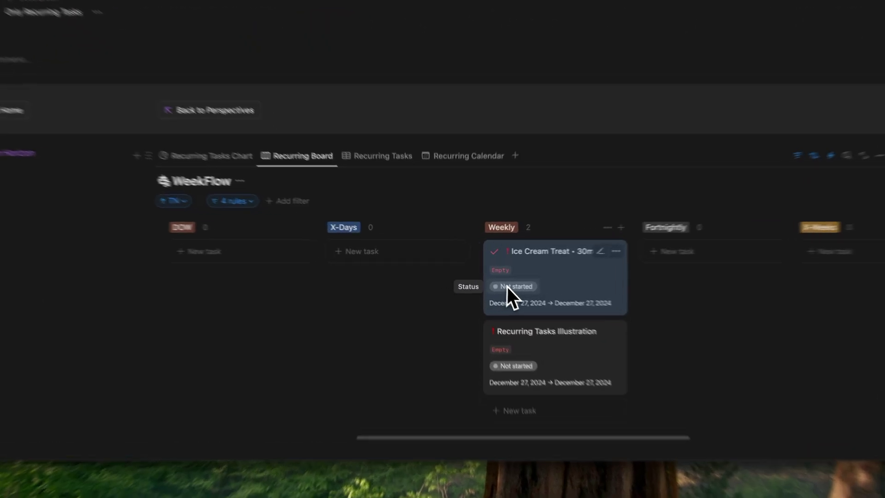
click(500, 281)
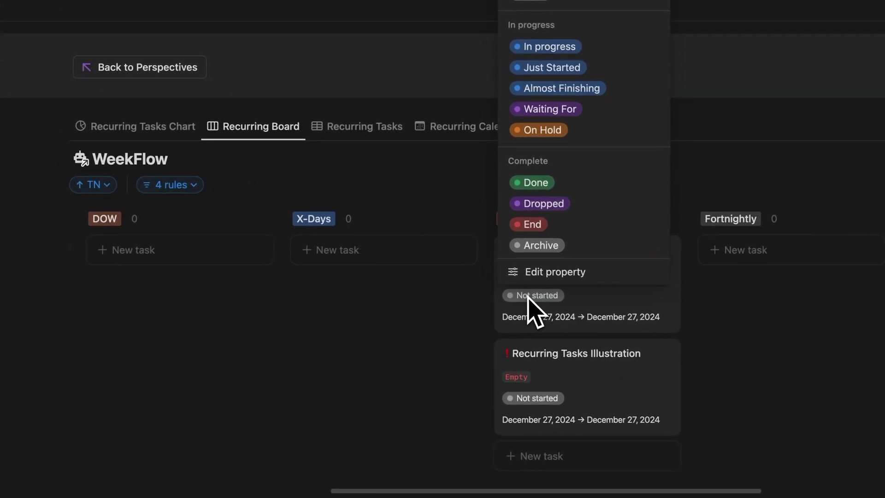
click(536, 184)
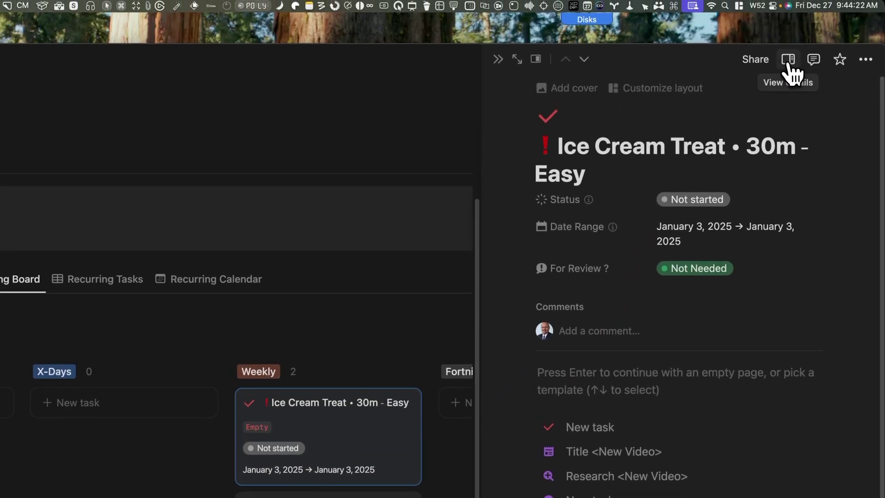
In Ice Cream Treat's Recurring Tasks properties, set Frequency to DOW and the DOW days to Sat and Sun.
click(788, 64)
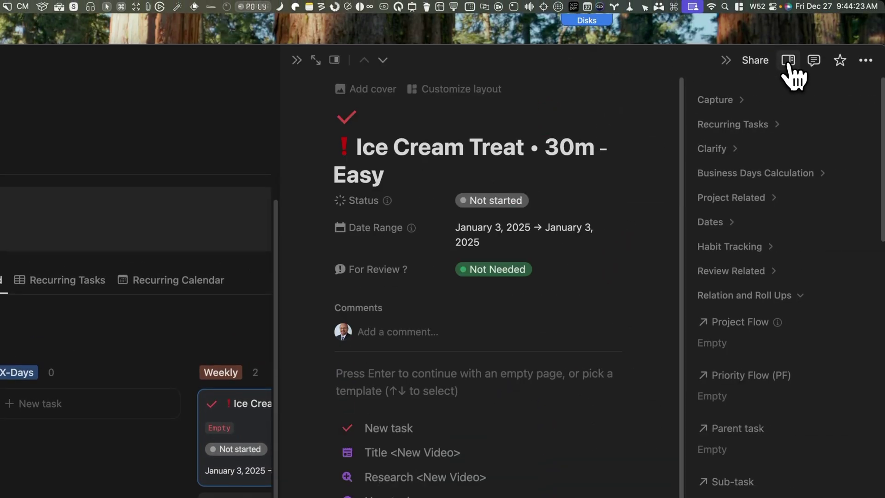
click(788, 141)
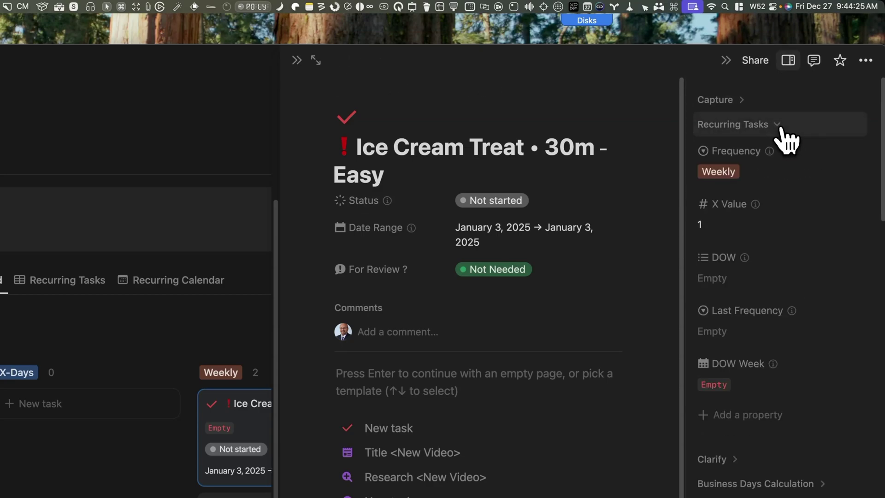
click(743, 168)
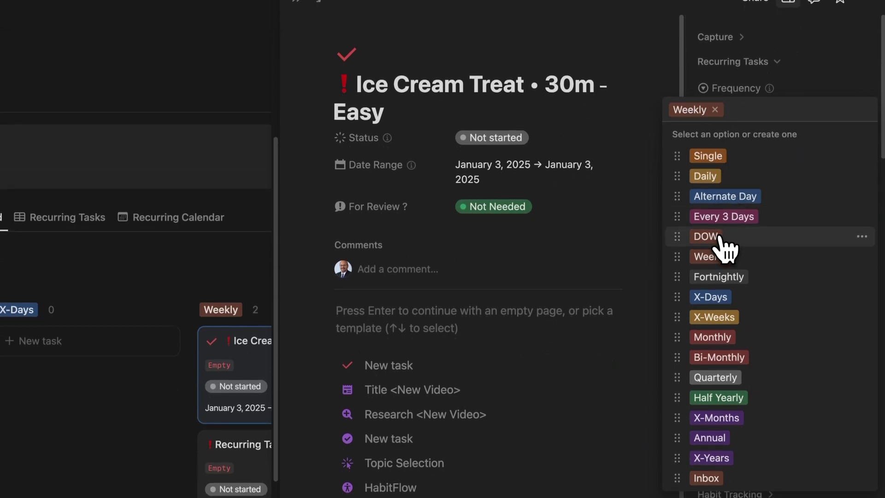
click(706, 237)
click(720, 216)
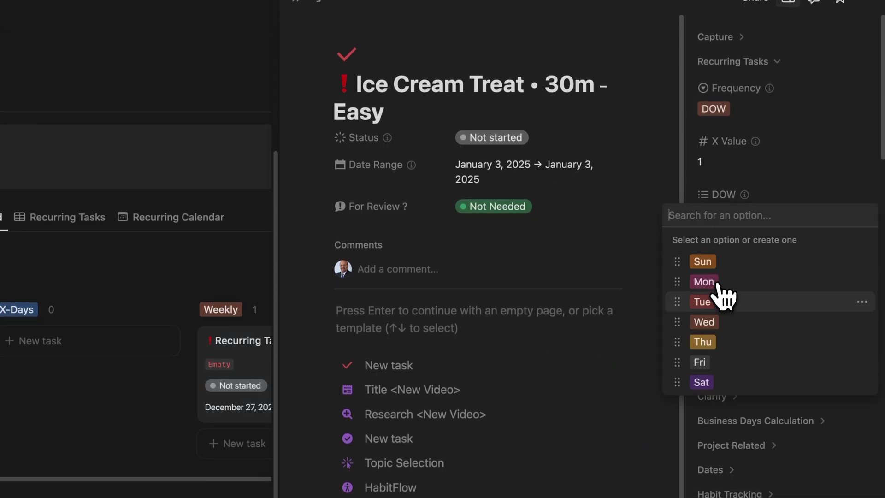
click(703, 382)
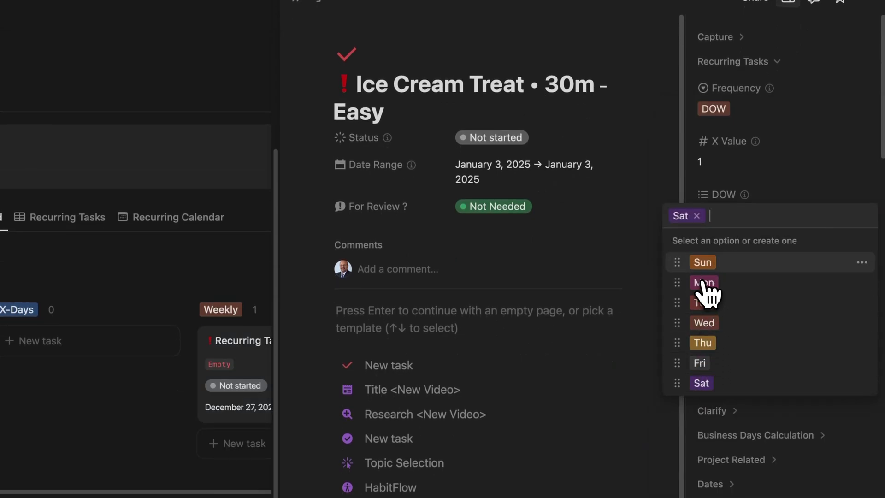
click(739, 193)
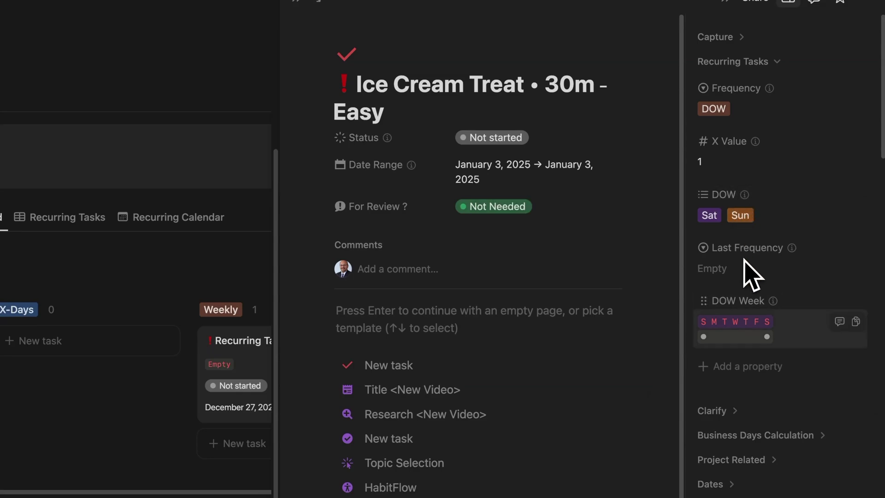
Set the Frequency of the Ice Cream Treat task to Weekly.
click(712, 111)
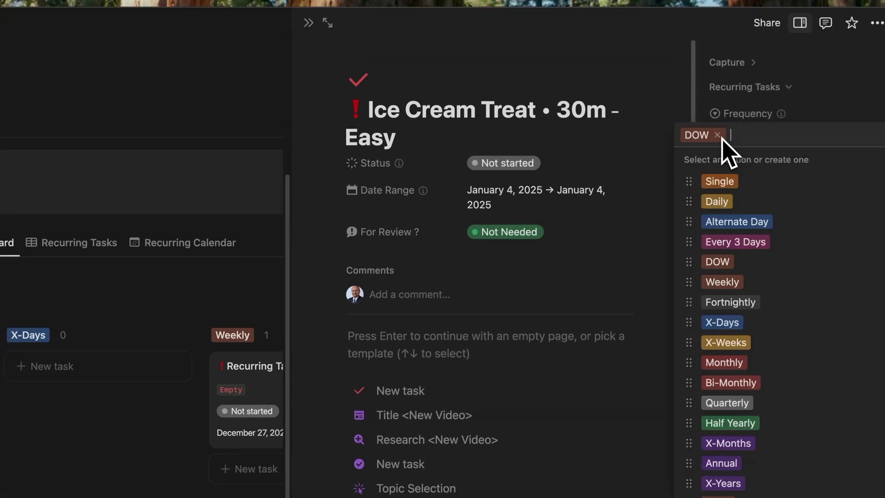
click(733, 282)
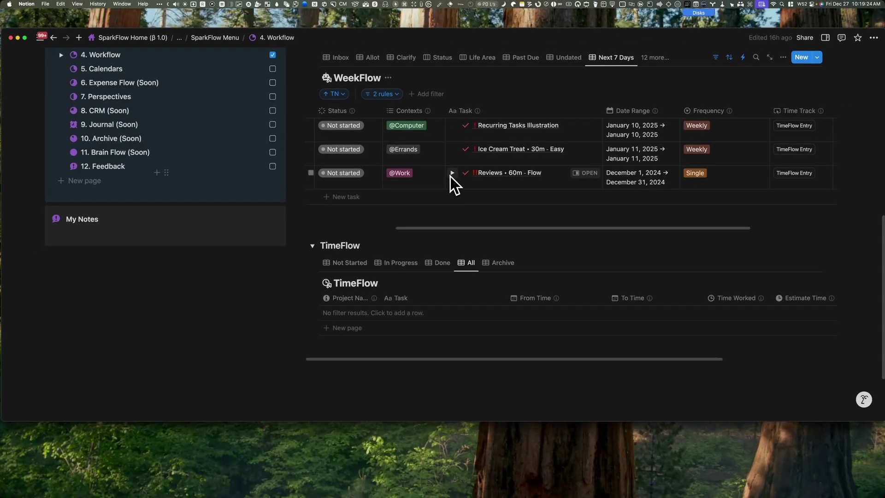
Expand the Reviews task in WeekFlow's Next 7 Days view and set its Weekly Team Reviews sub-task to Done.
click(451, 173)
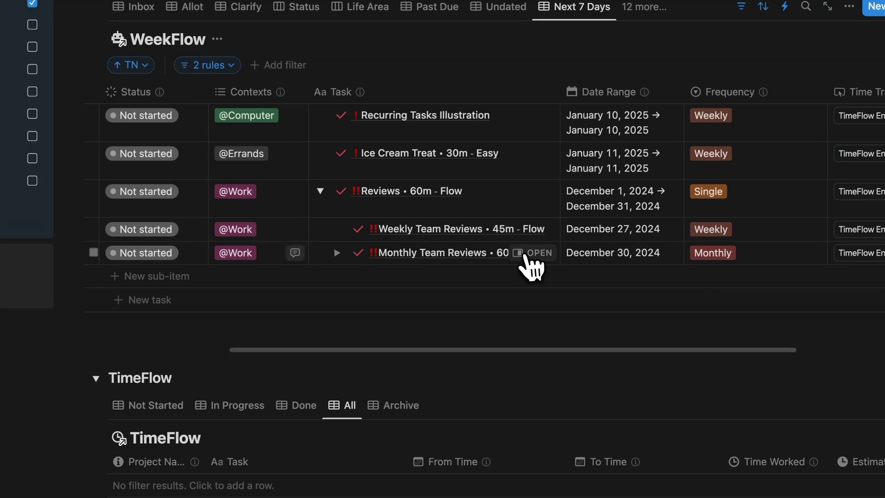
click(147, 229)
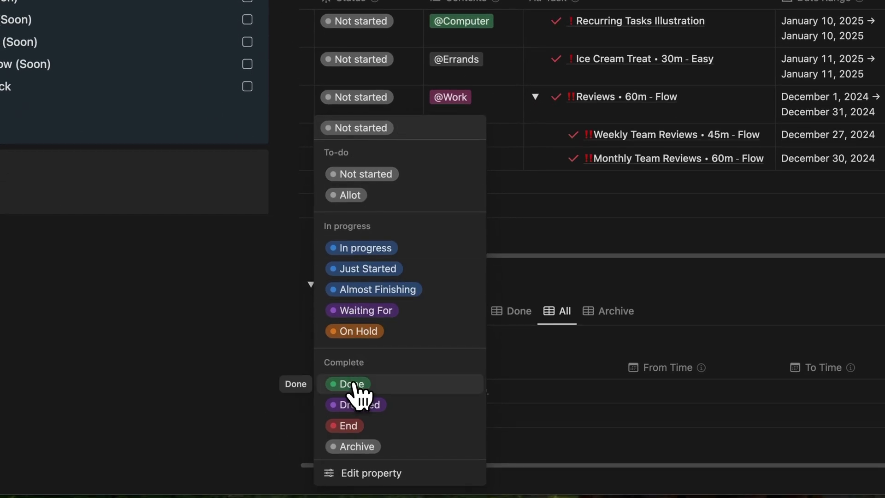
click(356, 385)
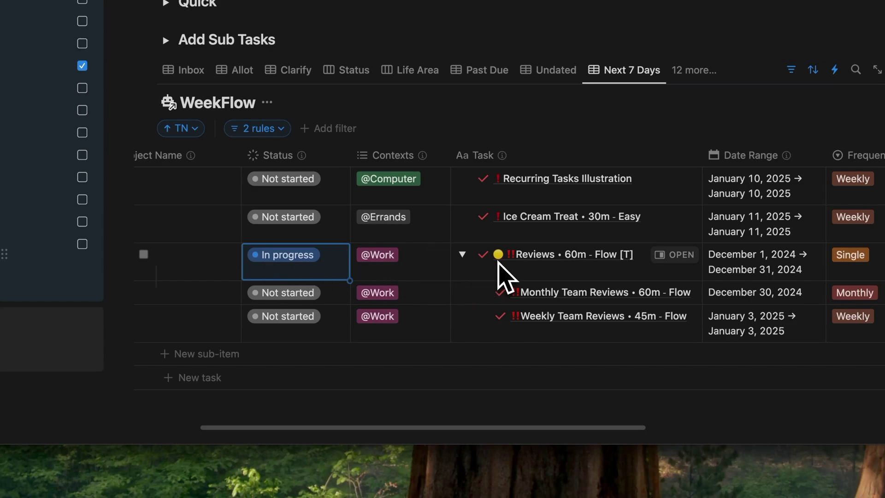
Examine the Frequency, Importance, Estimate and State columns of the Reviews task and the available Estimate options.
scroll(498, 262, right, 10)
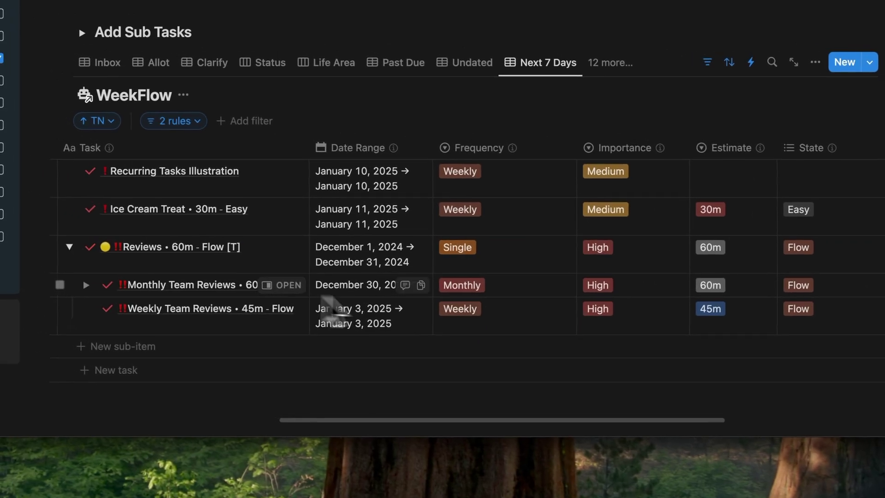
click(697, 251)
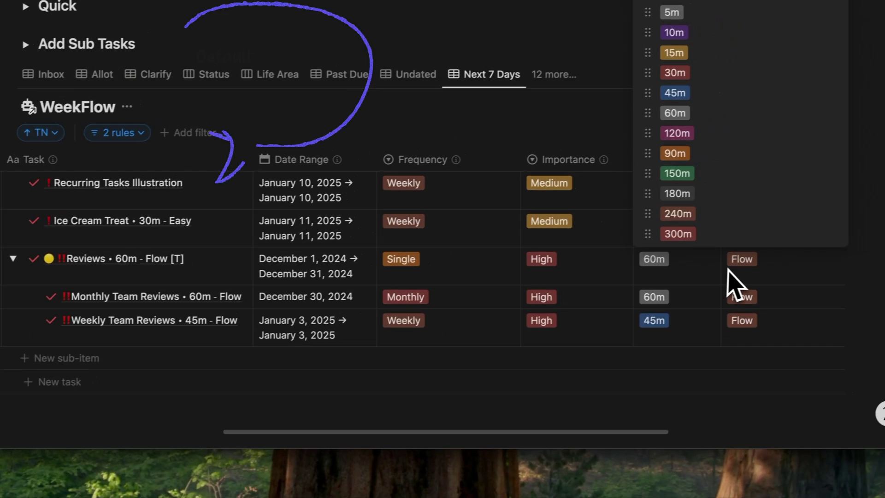
click(804, 268)
click(804, 269)
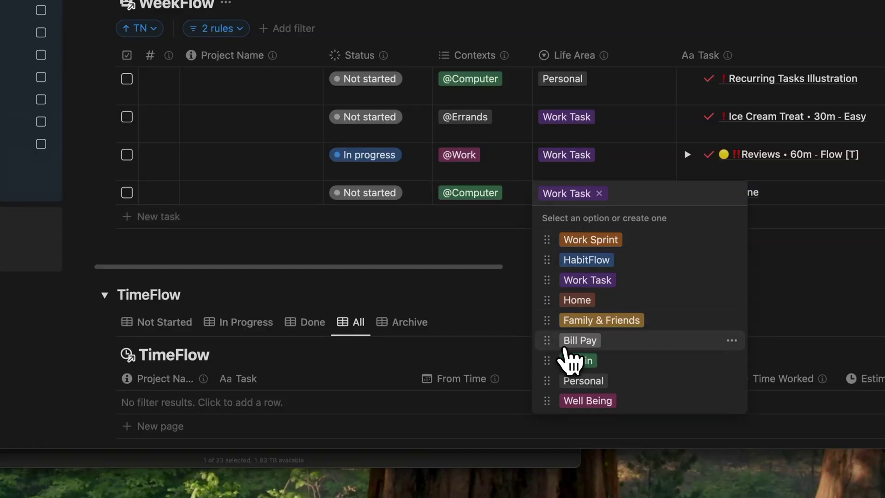
Set the Life Area of the Phone task in WeekFlow to Bill Pay.
click(574, 341)
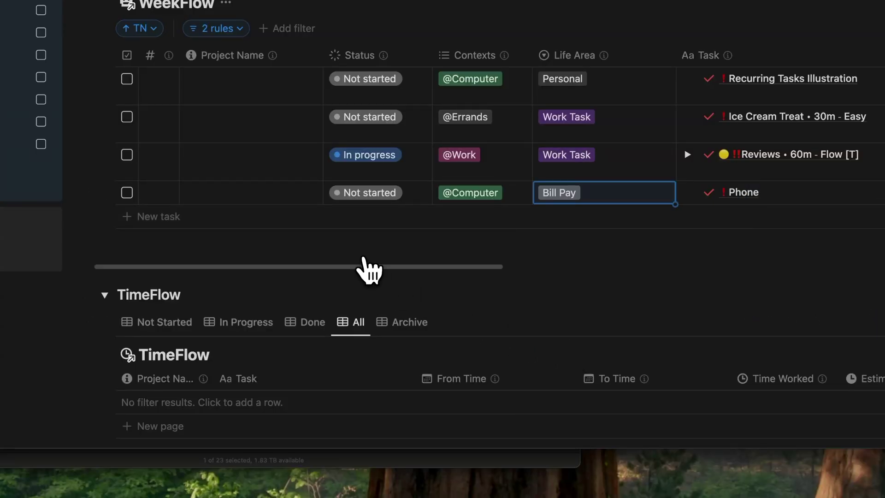
scroll(369, 272, right, 5)
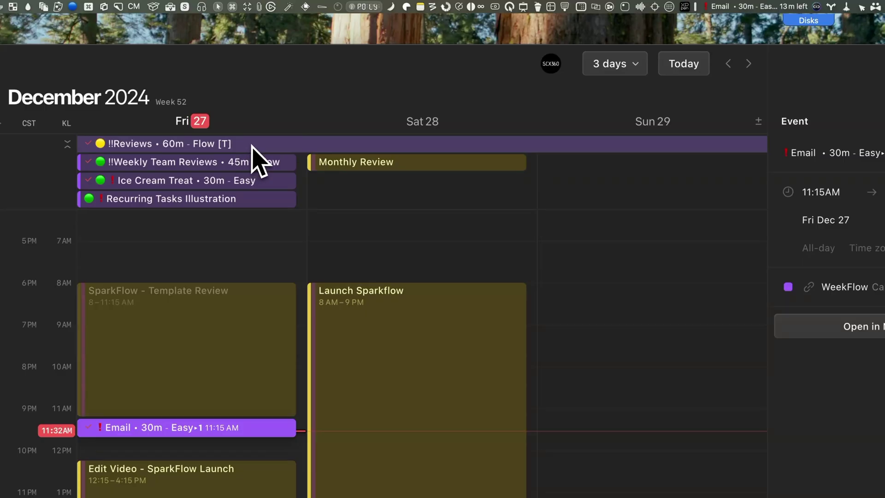
Select the all-day Reviews task event on Friday, December 27 in Notion Calendar.
click(252, 146)
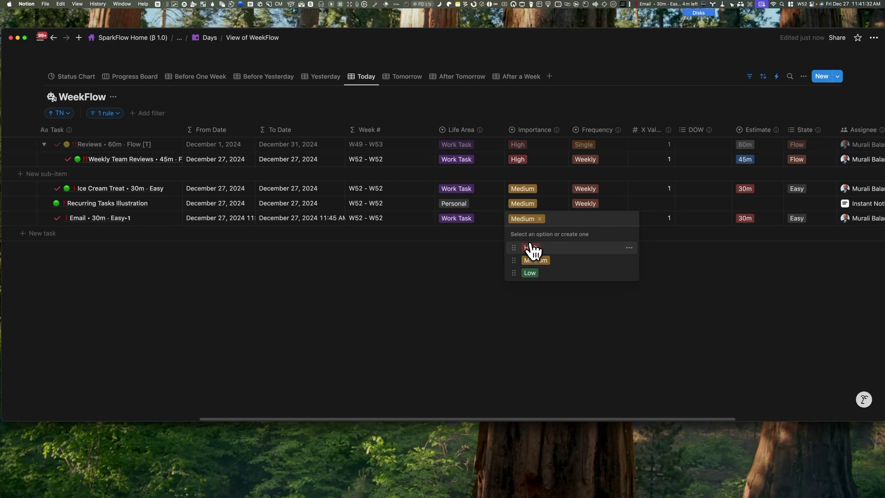
Set the Email task's Importance to High, its Estimate to 15m and its State to Quick and Easy.
click(531, 248)
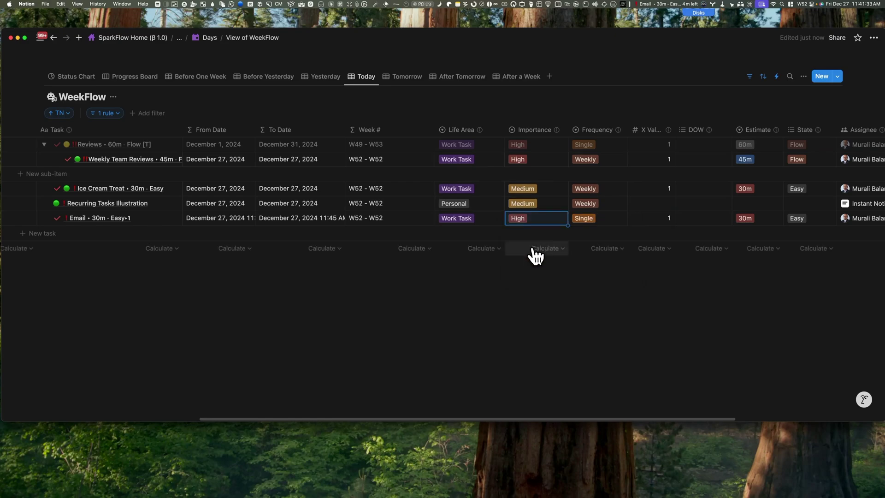
click(743, 219)
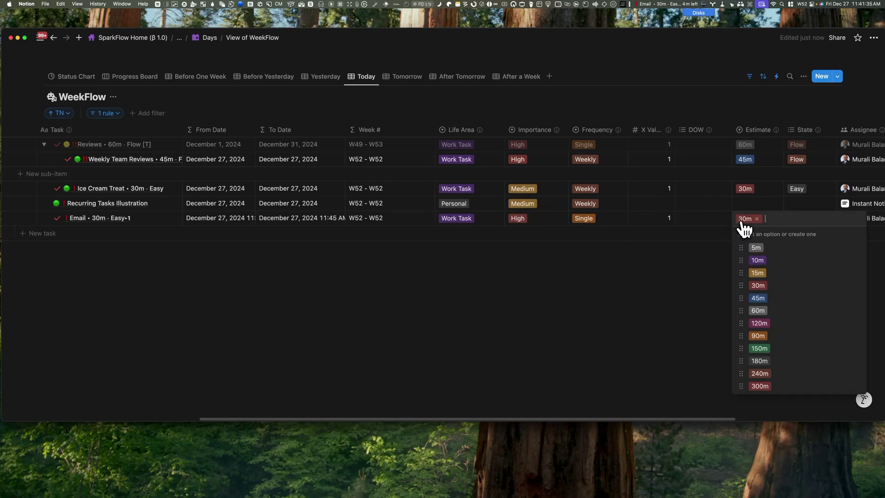
click(756, 272)
click(796, 222)
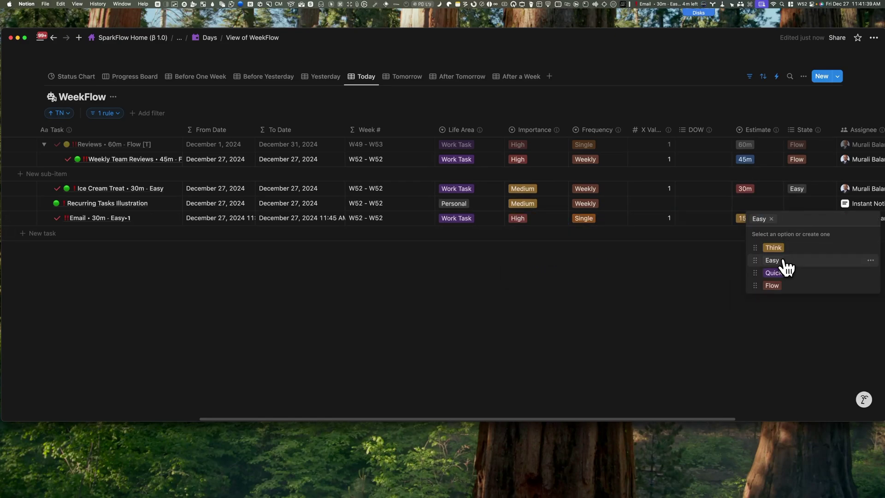
click(706, 267)
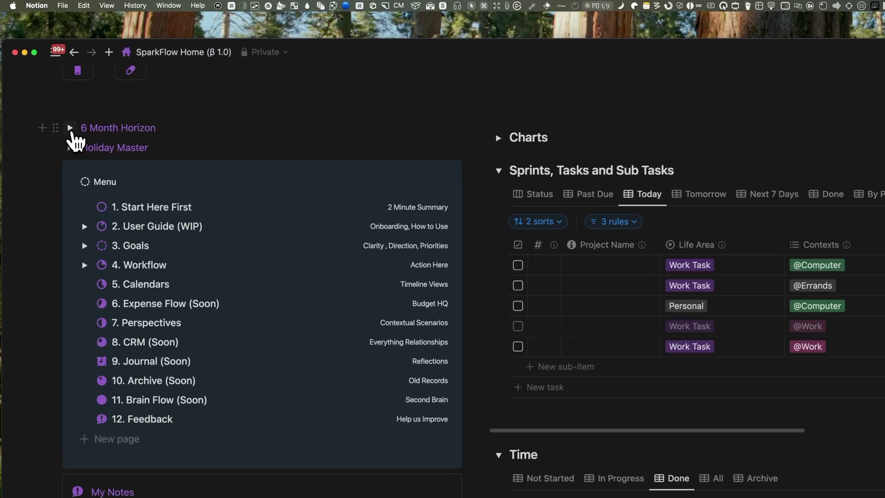
Expand the 6 Month Horizon section on the SparkFlow Home page.
click(48, 89)
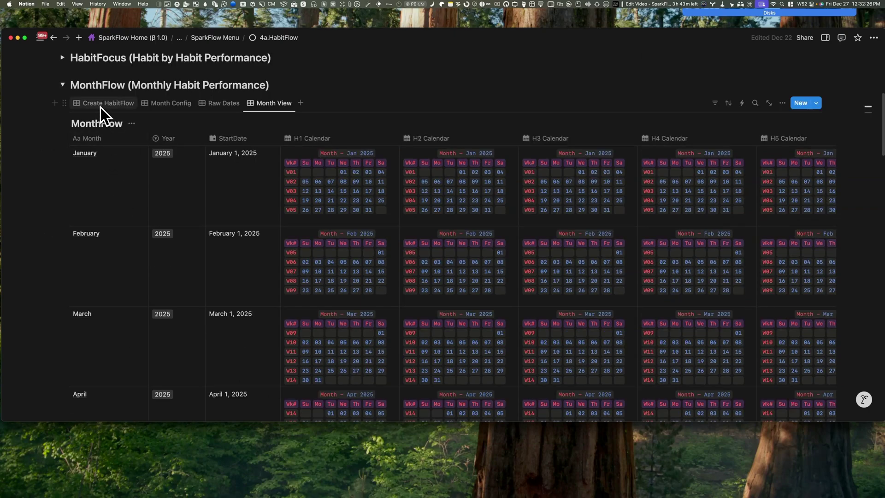
Create a HabitFlow entry for December 2024 from MonthFlow's Create HabitFlow view.
click(101, 104)
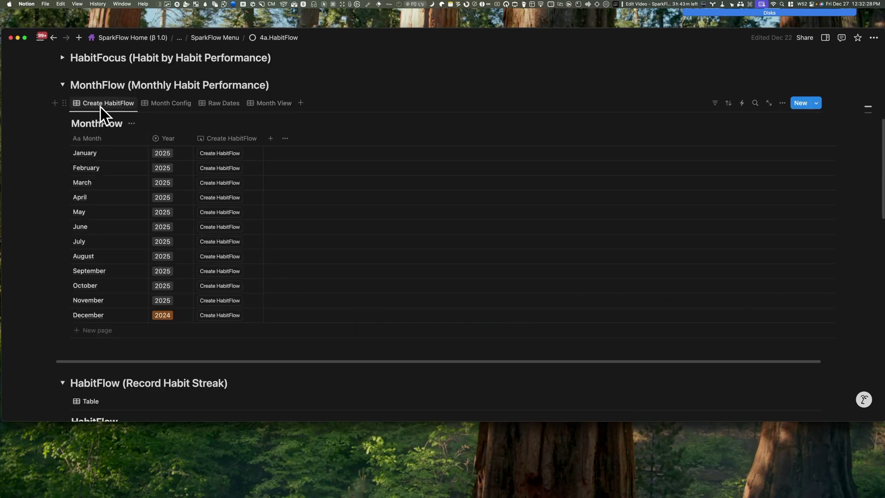
scroll(210, 316, down, 3)
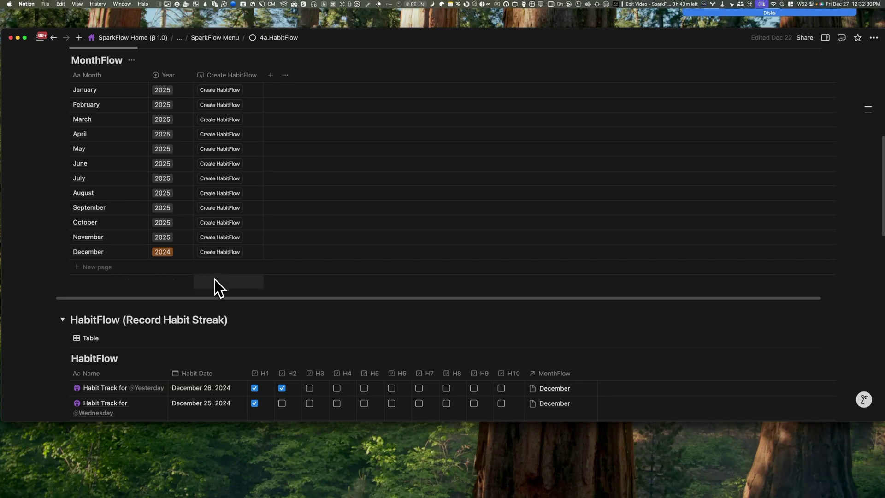
click(211, 252)
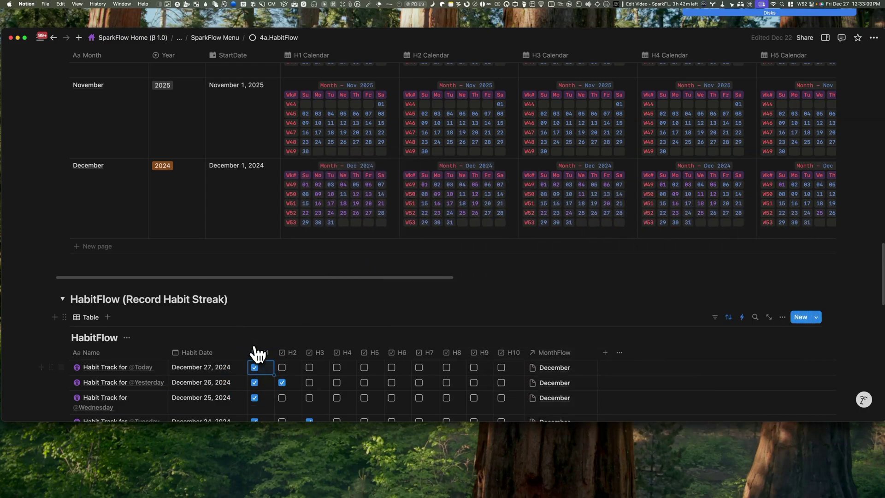
Expand the HabitFocus section for 2025 and examine the yearly summary calendars of habit H1.
scroll(248, 259, up, 20)
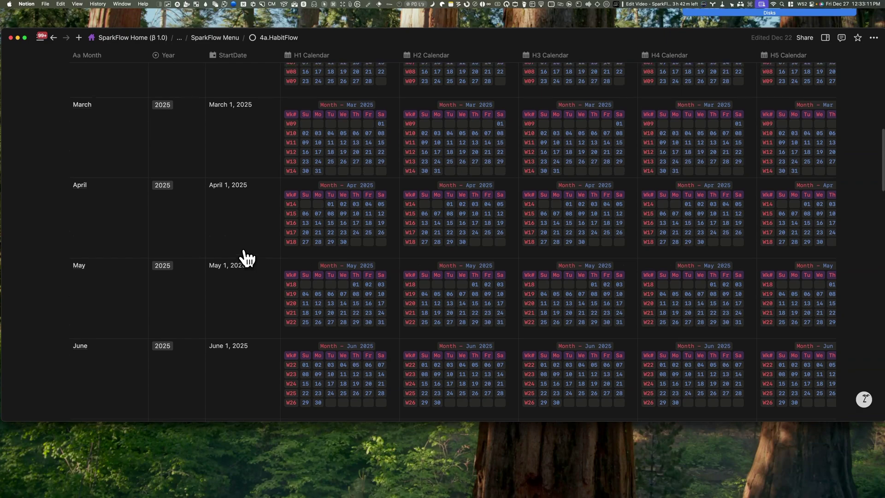
scroll(248, 259, up, 6)
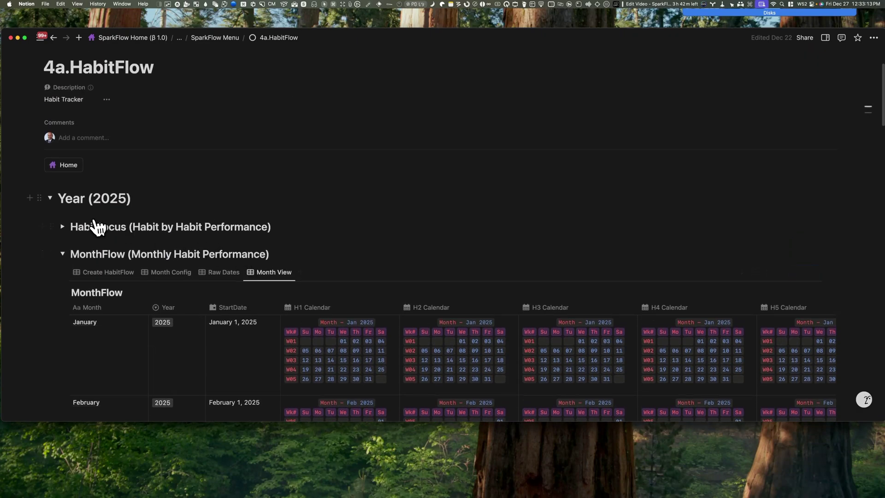
click(63, 226)
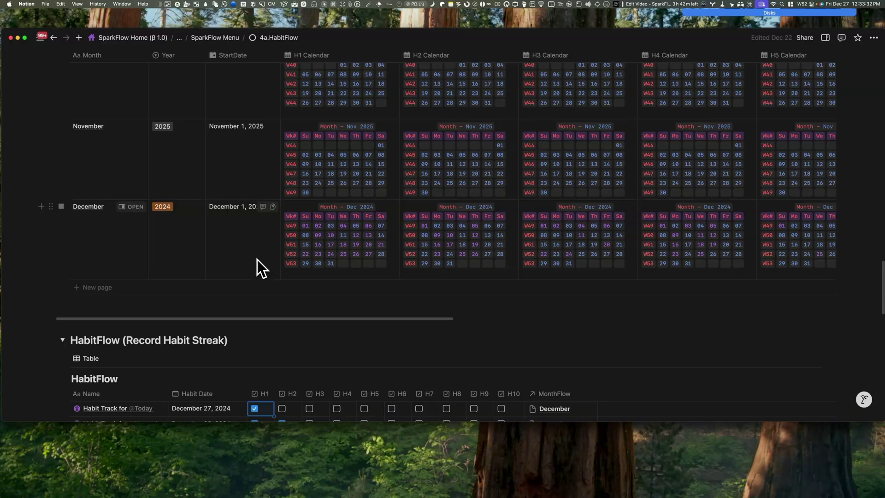
scroll(257, 259, right, 8)
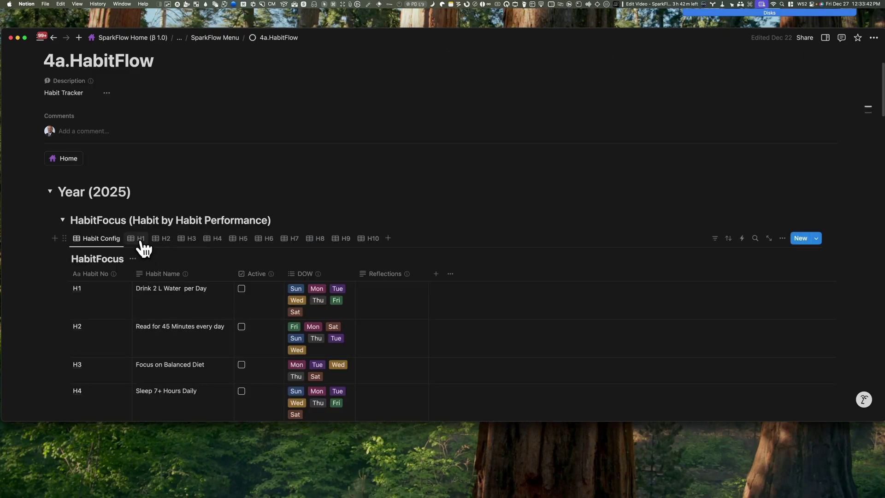
click(139, 239)
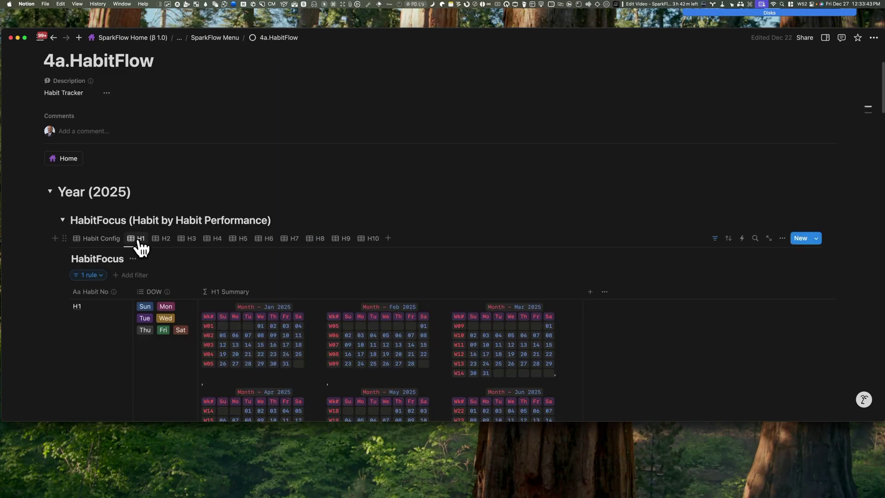
scroll(161, 260, down, 3)
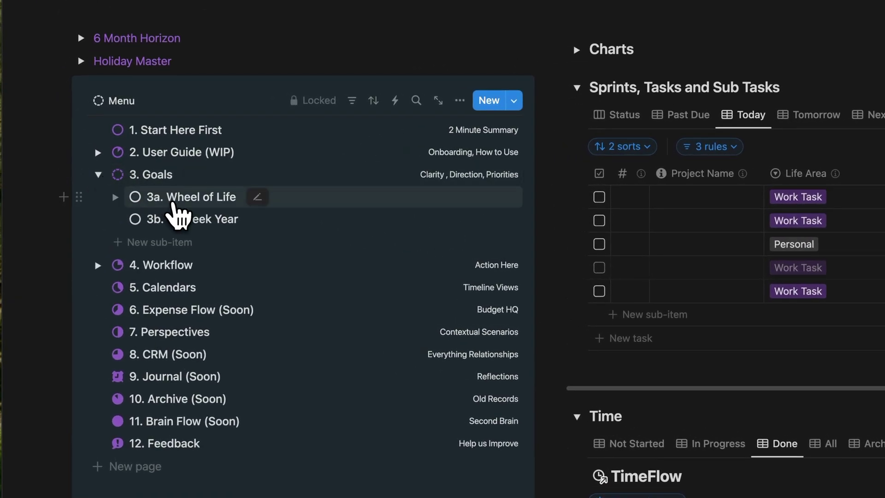
View the goal planning pages listed under 3. Goals in the Menu.
click(185, 219)
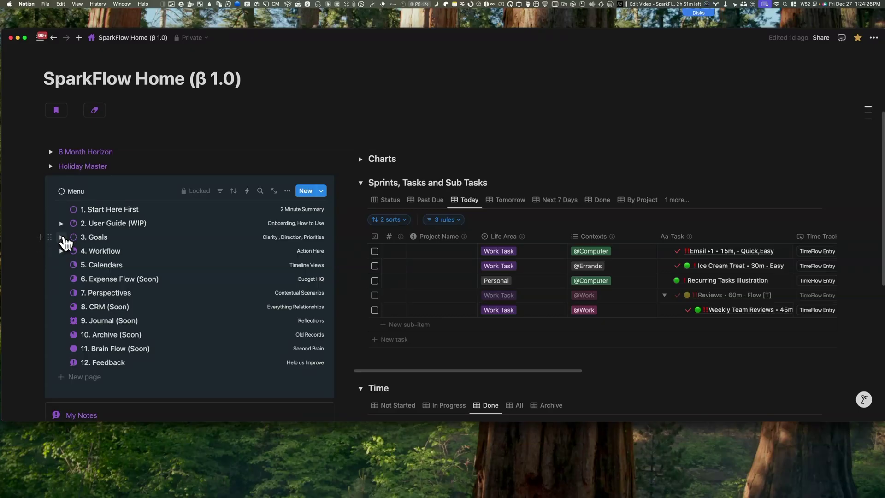
View the 3a. Wheel of Life page under 3. Goals with the Work and Home life areas expanded in its table.
click(62, 238)
click(111, 251)
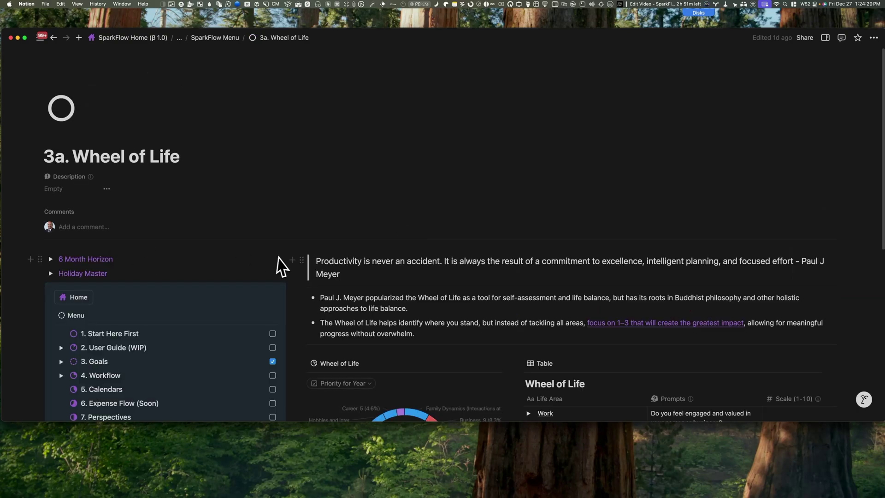
scroll(367, 271, down, 3)
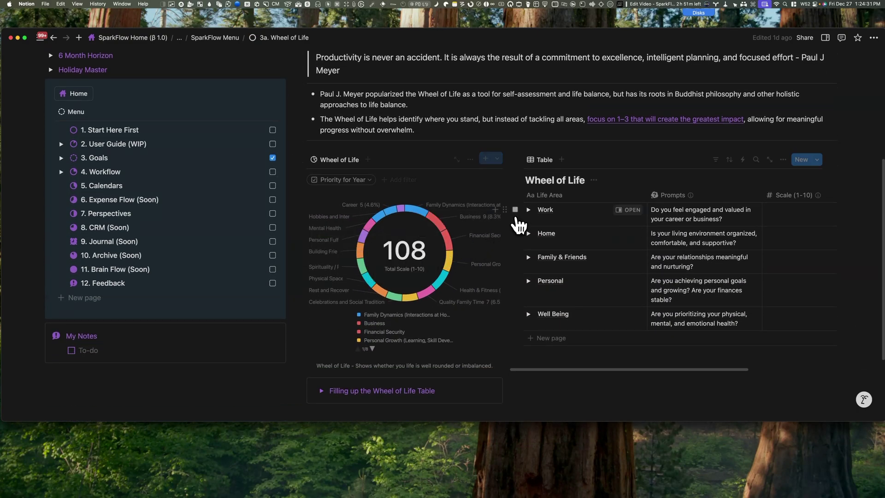
click(529, 211)
click(528, 314)
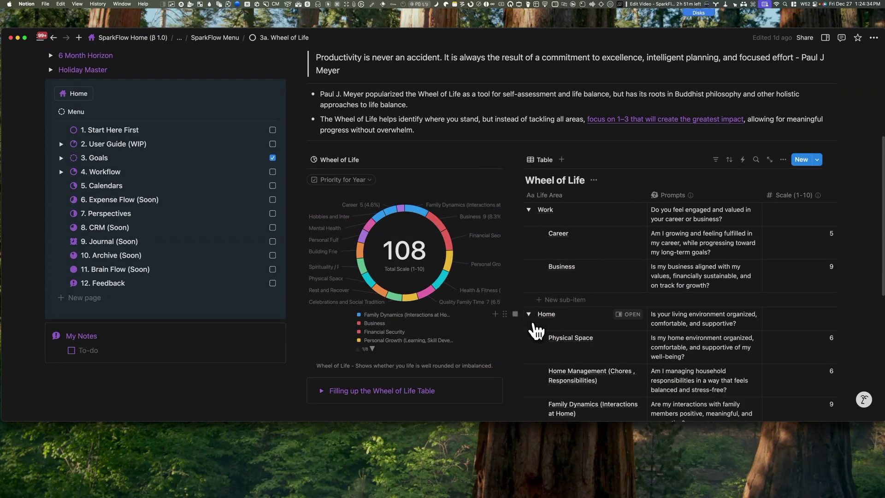
scroll(591, 282, right, 3)
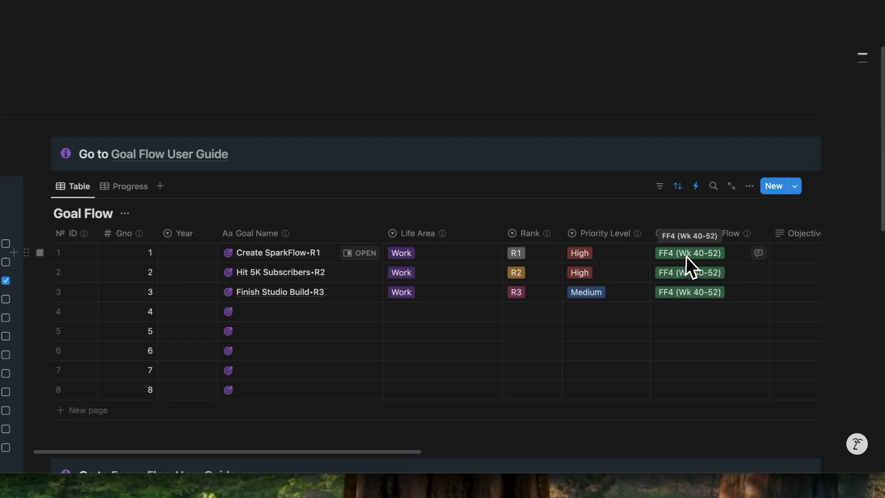
Check the focus flow cycle of the Create SparkFlow goal and examine Week 1 : Planning and Goal Setting from the 12 Week Year gallery.
click(723, 258)
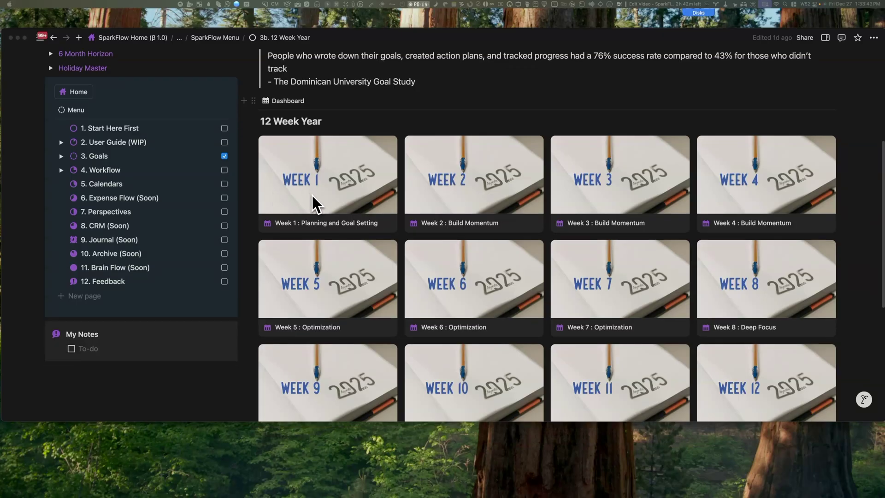
scroll(312, 197, down, 5)
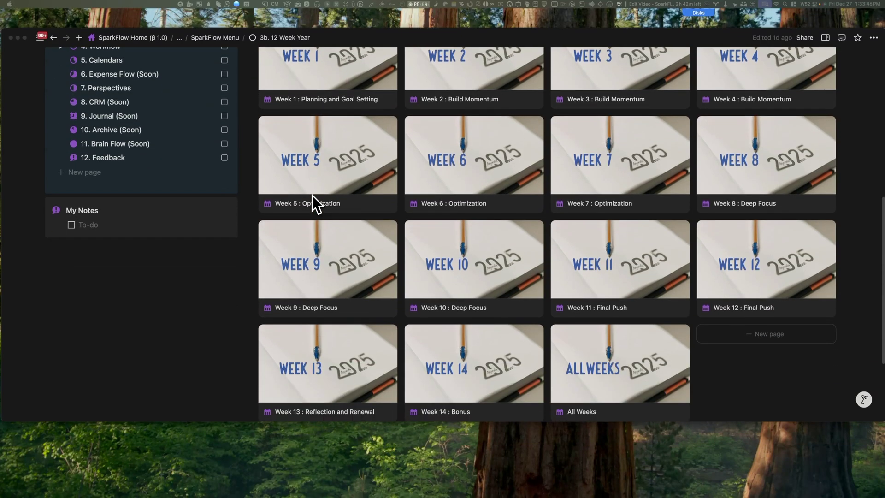
scroll(311, 195, up, 5)
click(303, 193)
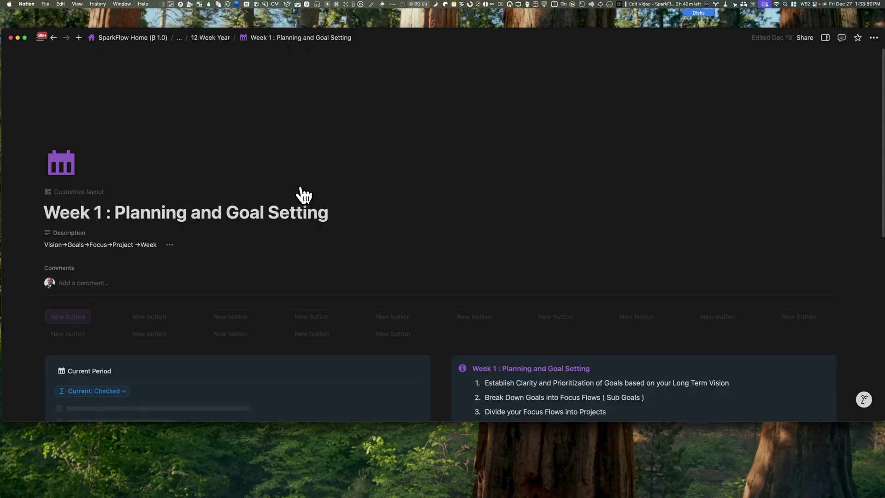
scroll(303, 194, down, 3)
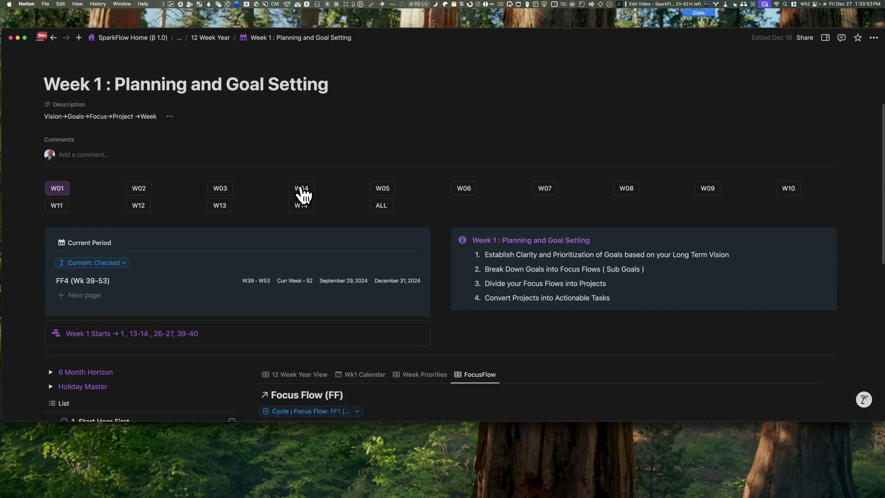
scroll(303, 195, down, 2)
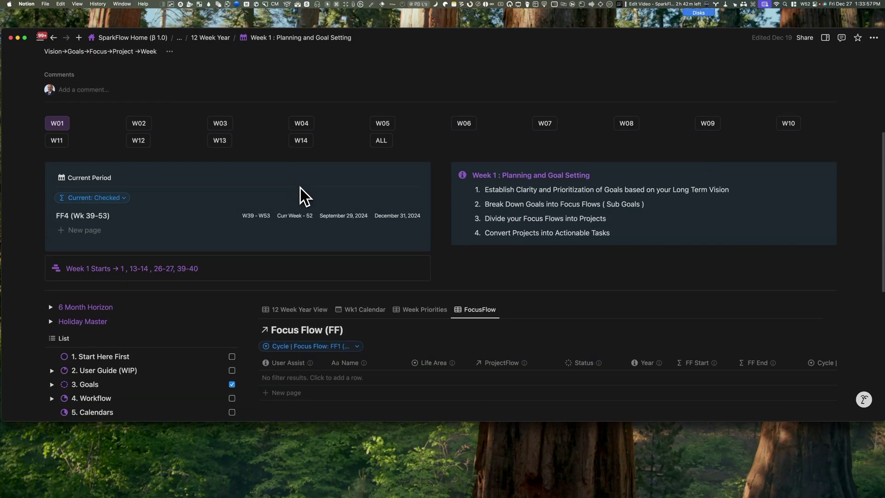
scroll(303, 195, down, 2)
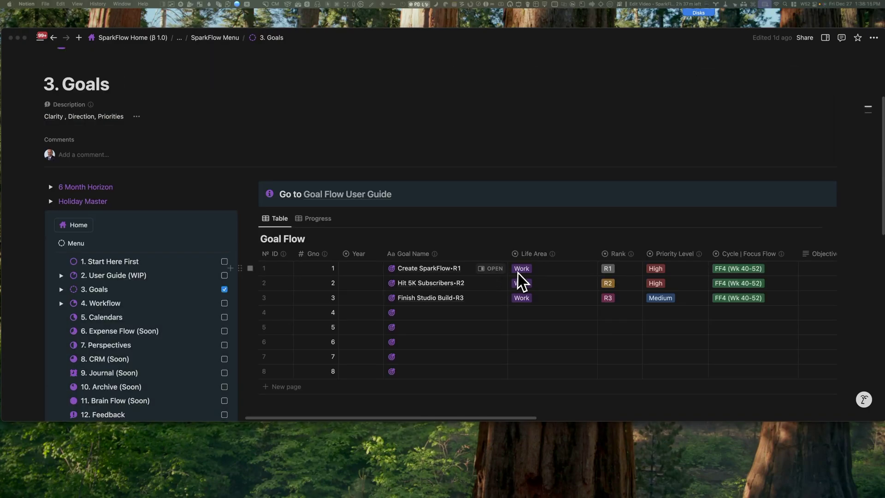
Inspect the Life Area, Rank and Priority Level options of the Create SparkFlow goal in Goal Flow without changing them.
click(522, 271)
click(603, 272)
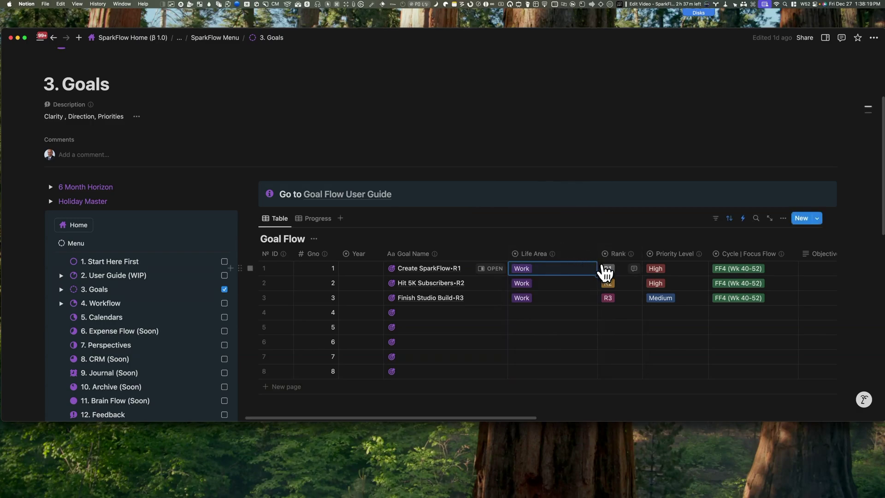
click(606, 273)
key(Escape)
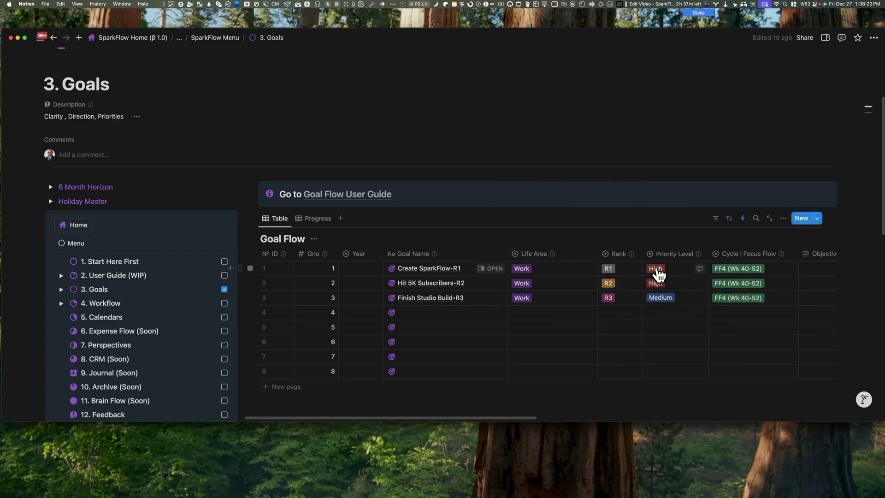
click(659, 275)
key(Escape)
Open the Create SparkFlow goal as a full page and review its Goal S.M.A.R.T Framework and Yearly Goals sections.
click(495, 269)
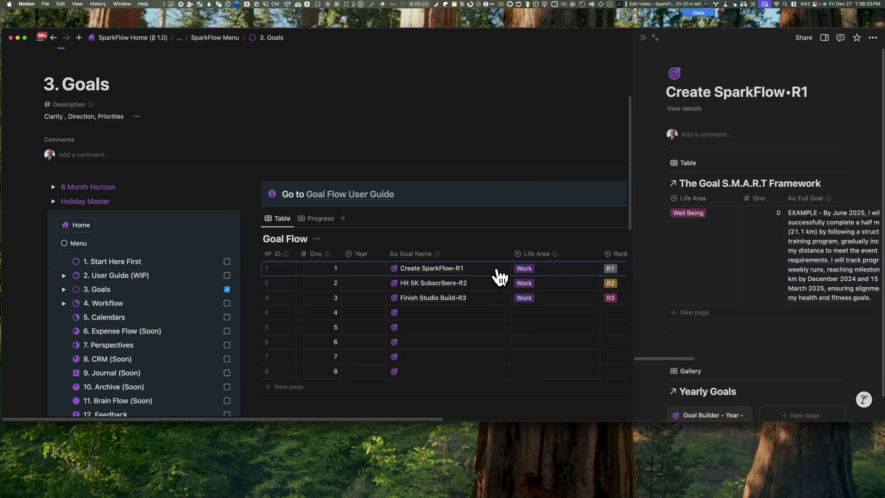
click(655, 38)
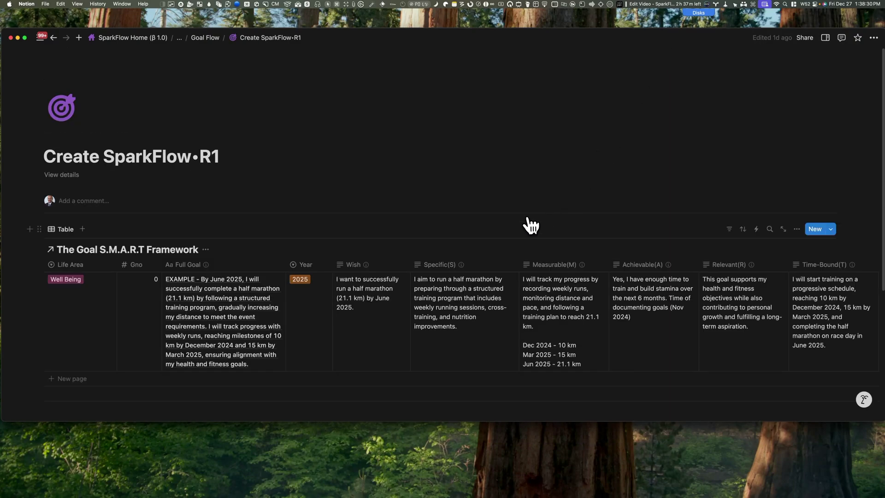
scroll(343, 281, down, 5)
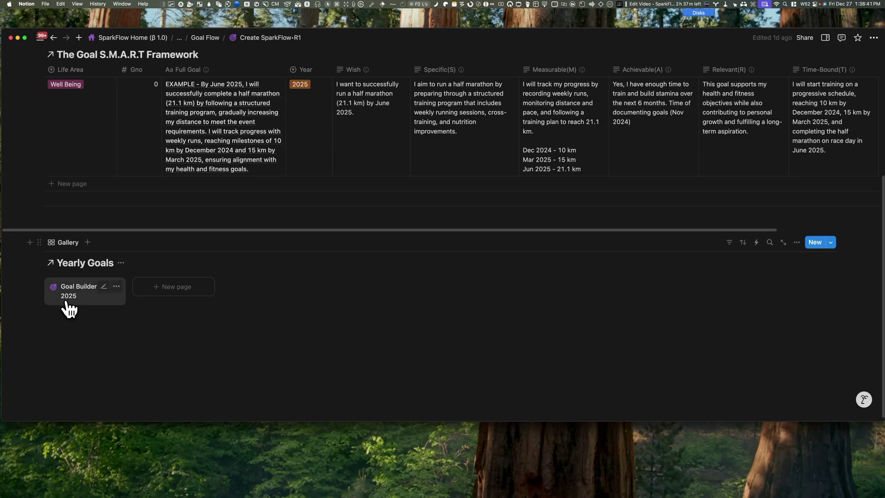
Open the 2025 Goal Builder from Yearly Goals and view its Goal Filter and Goal Builder tables.
click(70, 304)
click(234, 70)
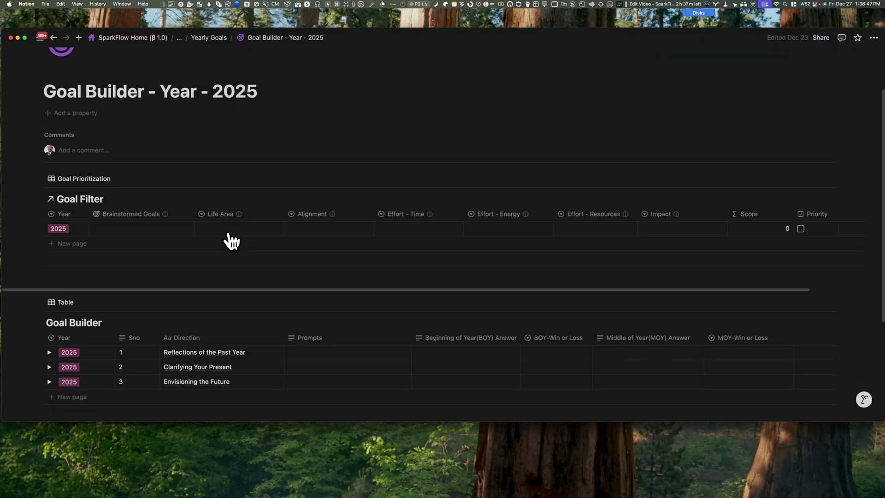
scroll(231, 240, down, 2)
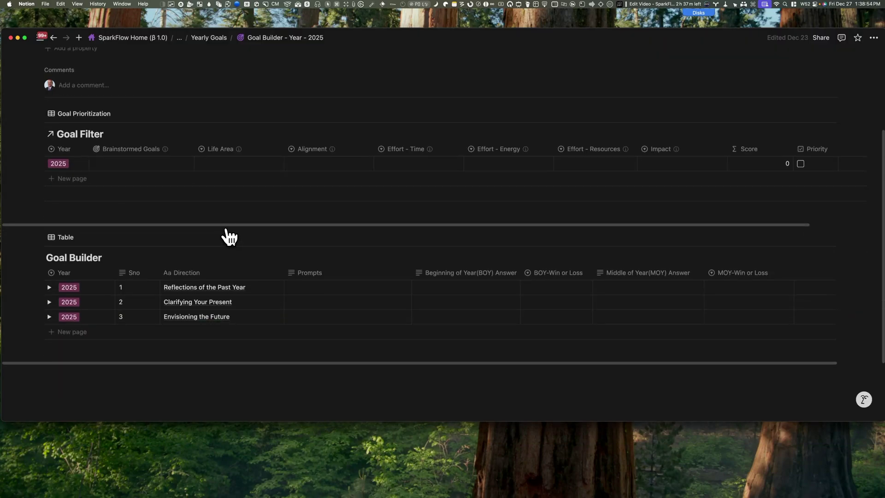
Examine the prompts under Reflections of the Past Year, Clarifying Your Present and Envisioning the Future, collapsing each group after viewing.
click(50, 287)
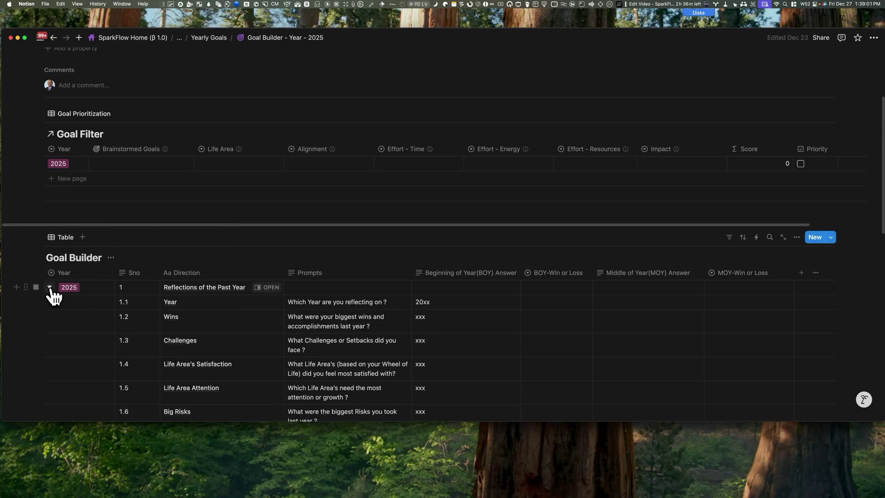
click(50, 288)
click(49, 302)
click(50, 302)
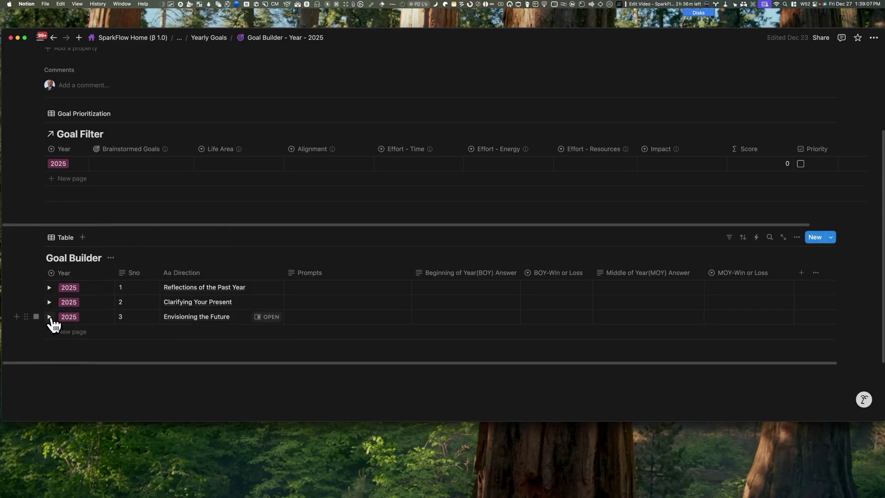
click(50, 317)
click(50, 317)
Enter Build SparkFlow as the 2025 brainstormed goal in Goal Filter and set its Life Area to Work.
click(111, 168)
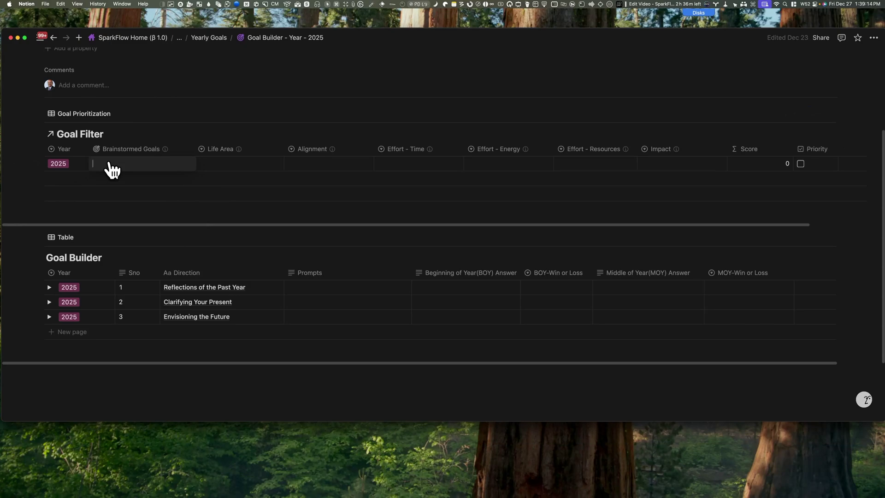
click(215, 165)
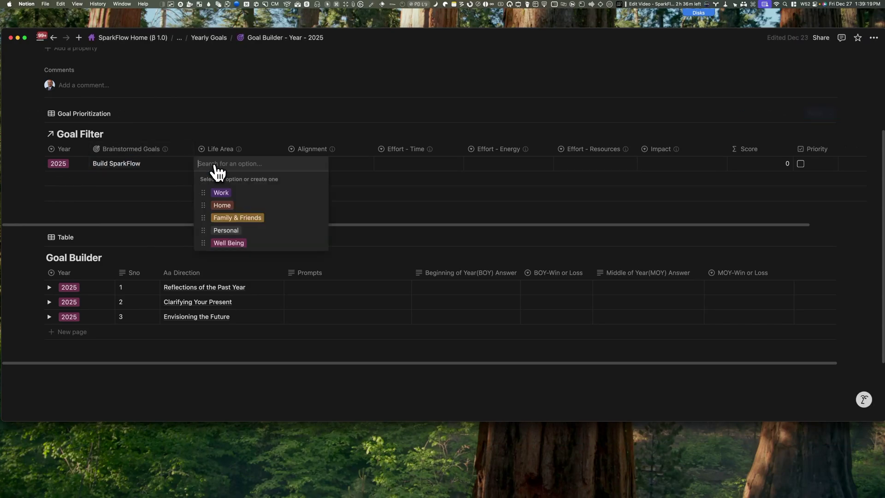
click(222, 194)
Rate Alignment, Effort - Time and Effort - Energy as High for Build SparkFlow, and open its Effort - Resources rating.
click(302, 165)
click(316, 193)
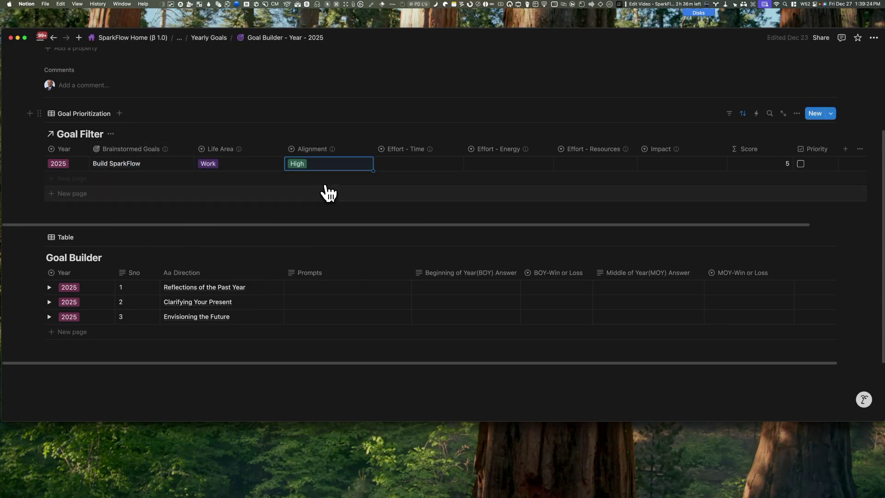
click(385, 166)
click(402, 192)
click(484, 166)
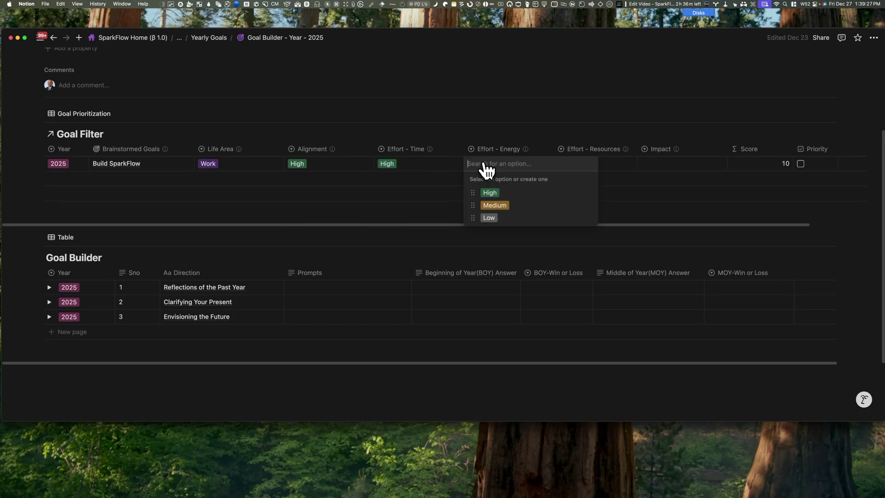
click(492, 194)
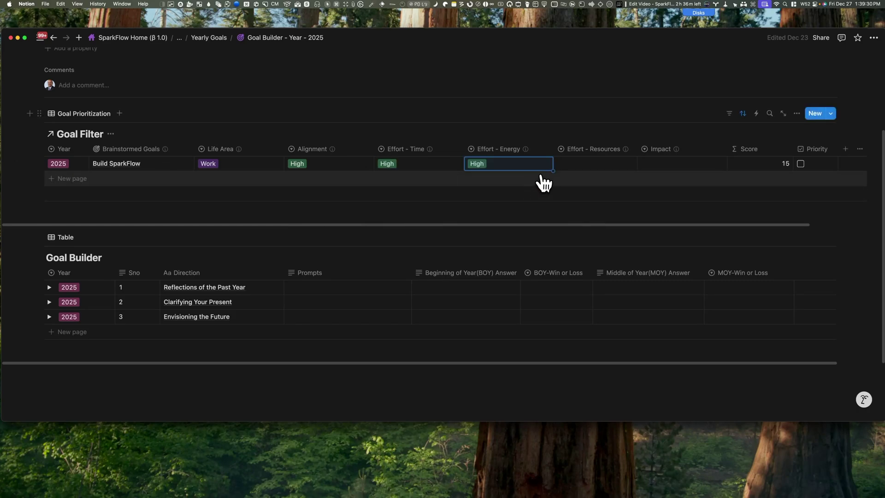
click(571, 170)
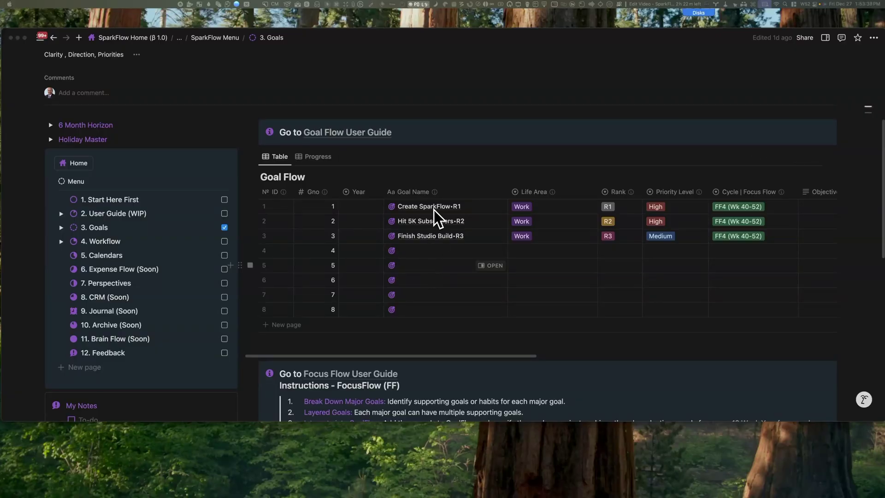
Create OKRs for the first Goal Flow goal with its Quick Assign action, and open the Quick Assign property's automation for editing.
scroll(434, 216, right, 10)
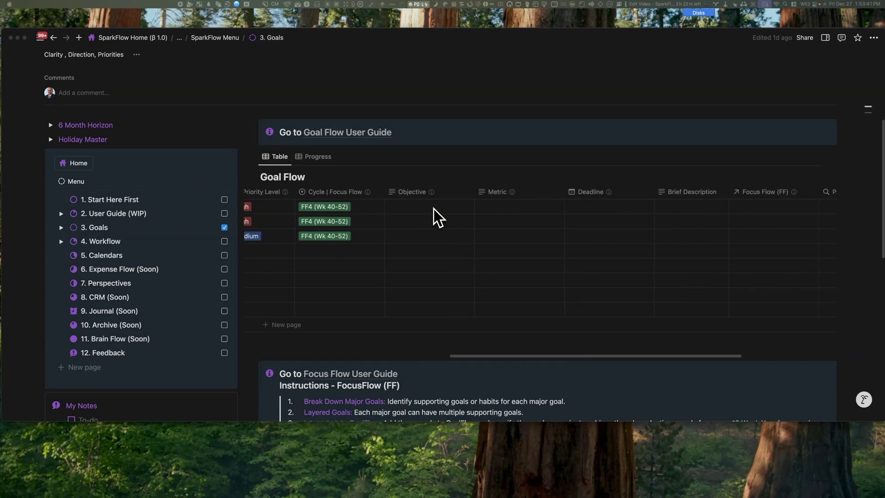
scroll(493, 215, right, 5)
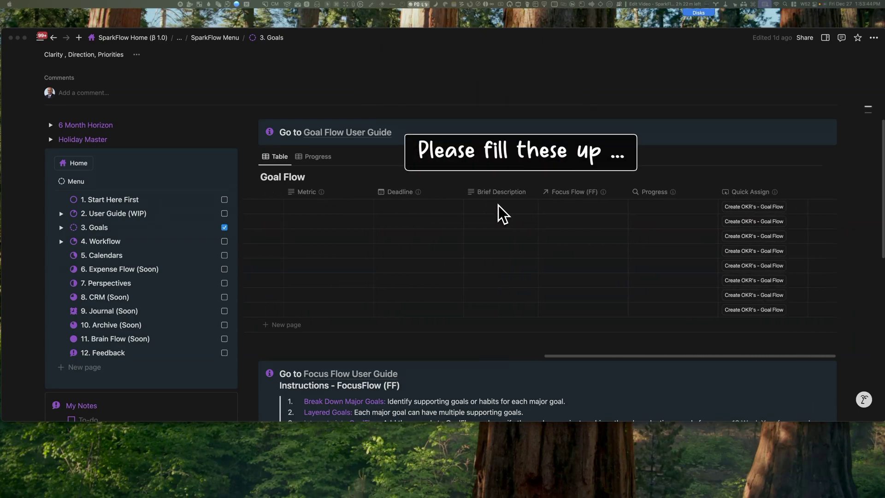
click(738, 208)
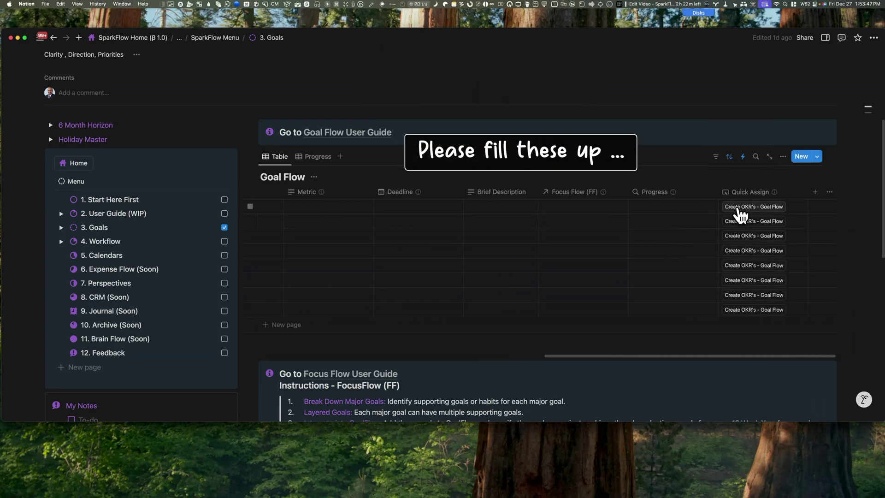
click(739, 211)
scroll(548, 253, down, 8)
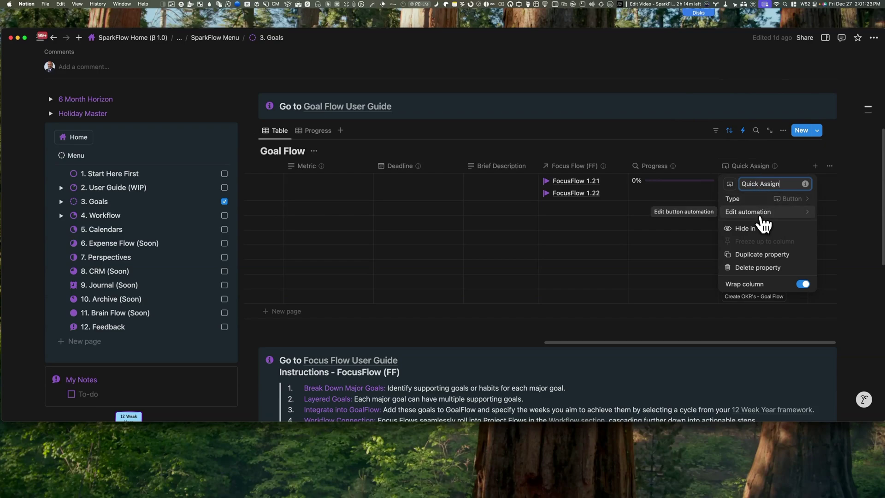
click(757, 213)
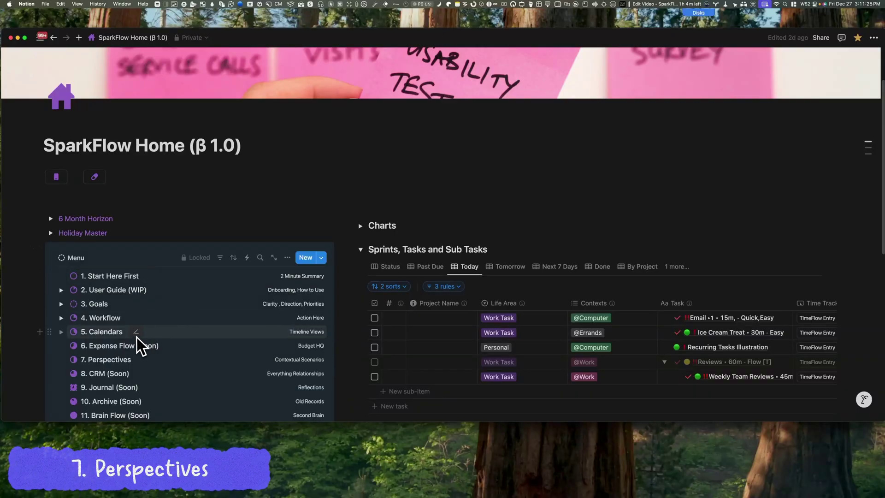
Open 7. Perspectives from the SparkFlow Home menu and examine its Days, Recurring Tasks and Project Tool Box pages.
click(120, 360)
scroll(272, 312, down, 3)
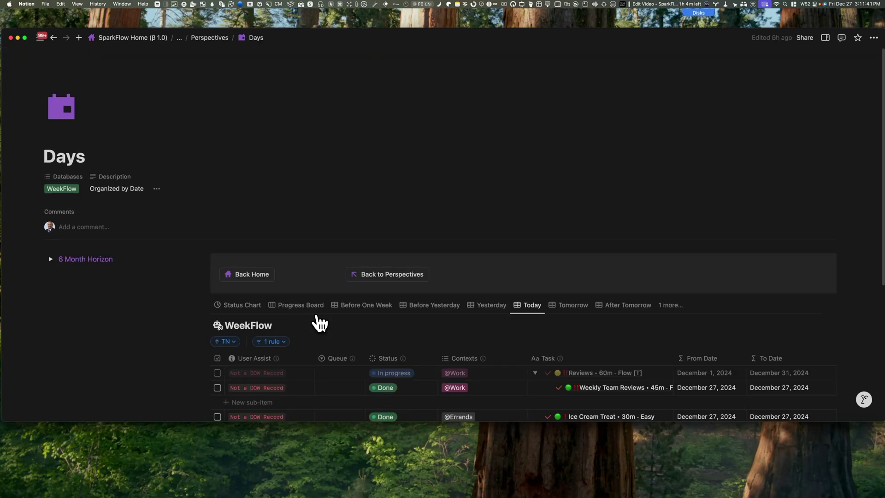
click(369, 274)
click(507, 322)
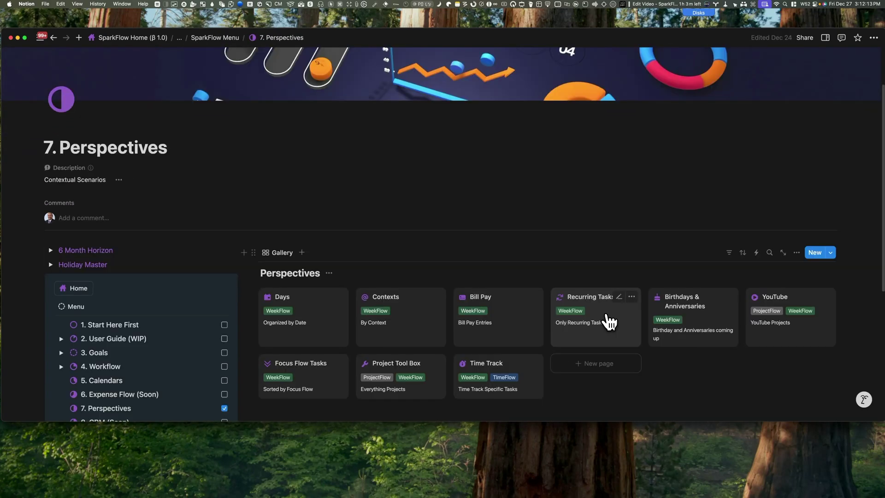
click(606, 320)
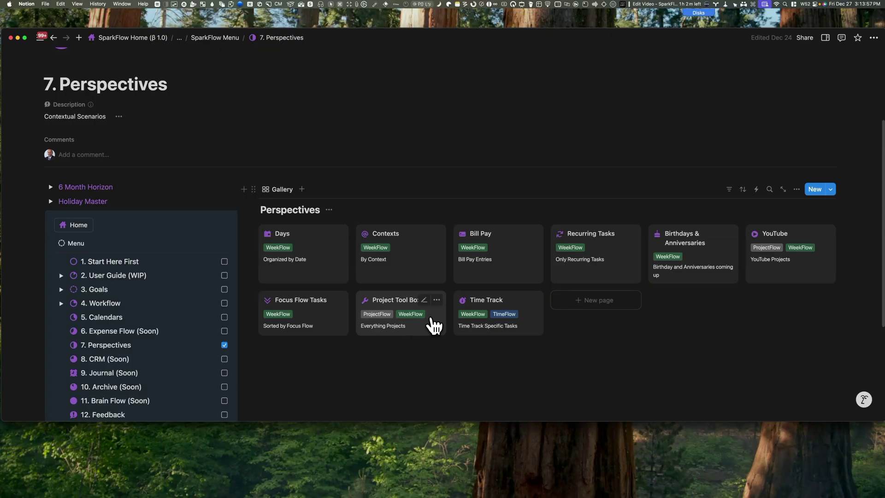
click(435, 318)
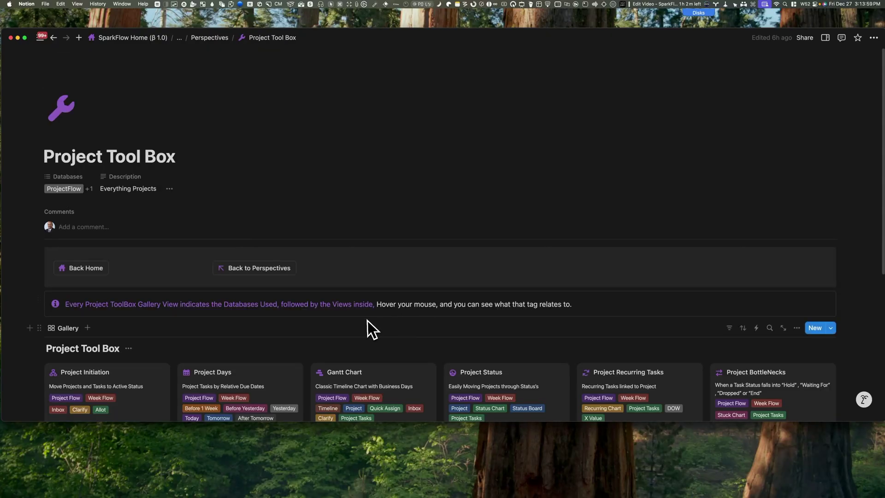
scroll(366, 320, down, 5)
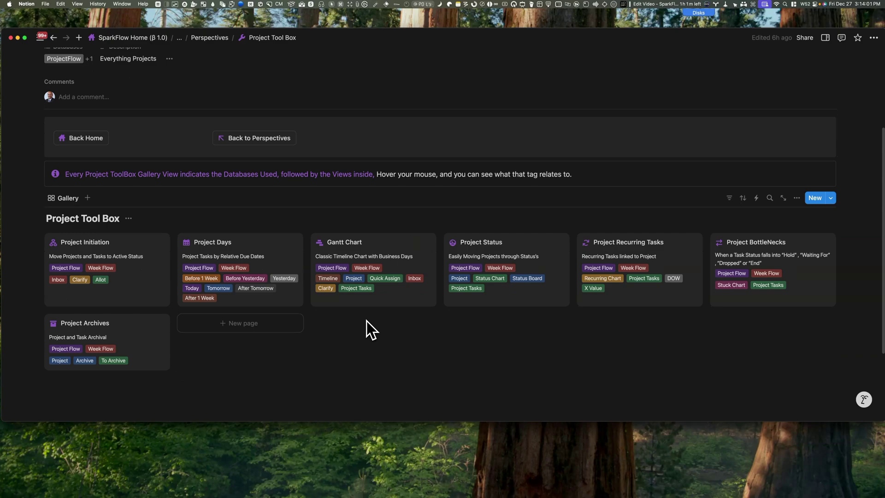
Open the Gantt Chart page from the Project Tool Box gallery and examine its contents.
click(390, 252)
scroll(382, 296, down, 10)
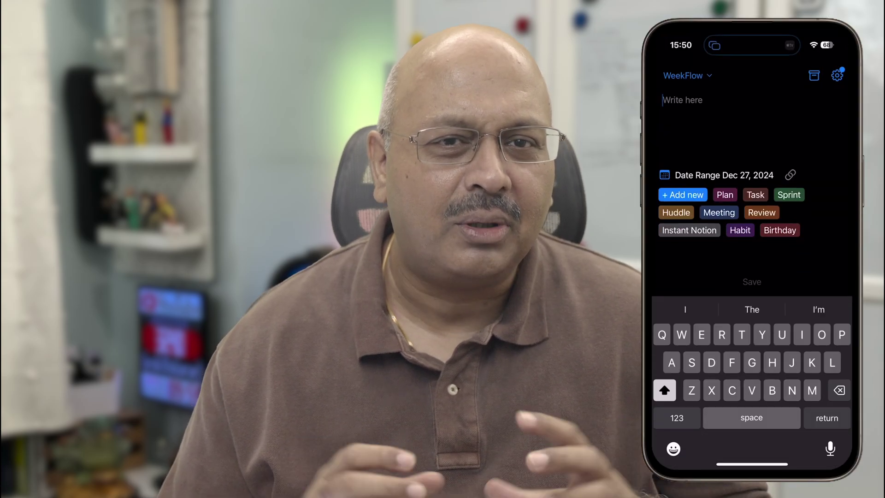
In the mobile quick-capture app, enter "Demo the instant mobile app" as a new WeekFlow entry and save it.
text(app)
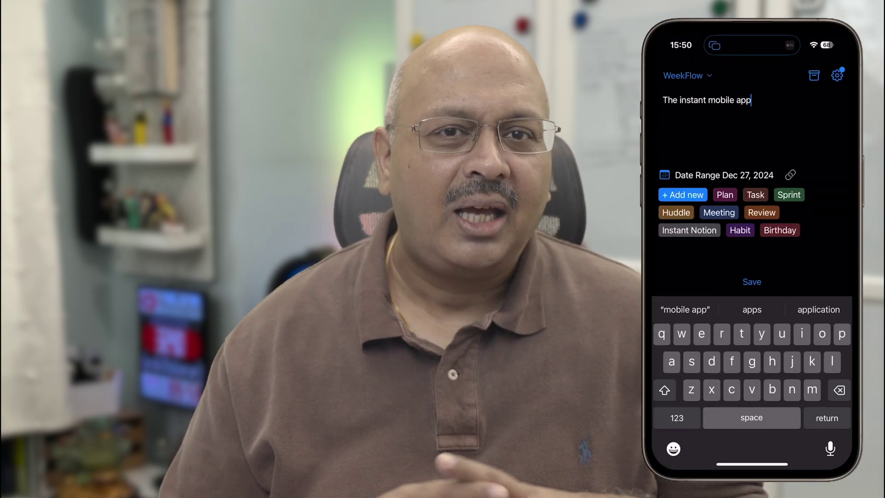
text(emo t)
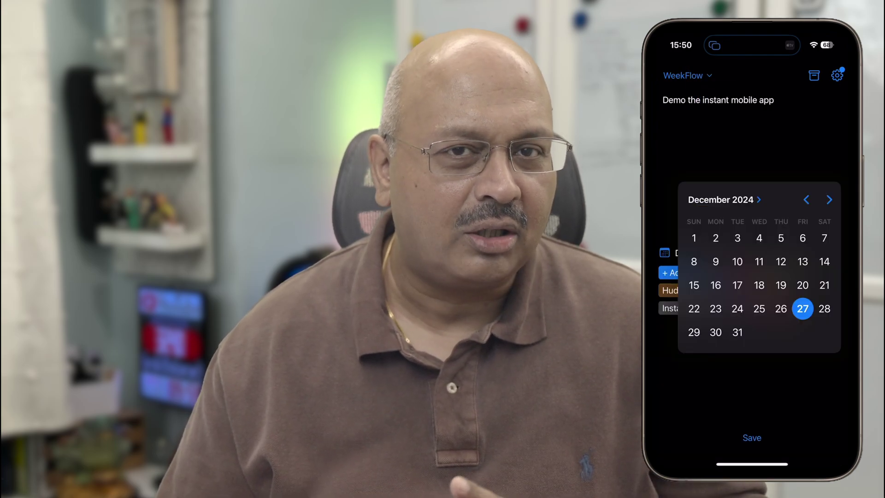
click(751, 282)
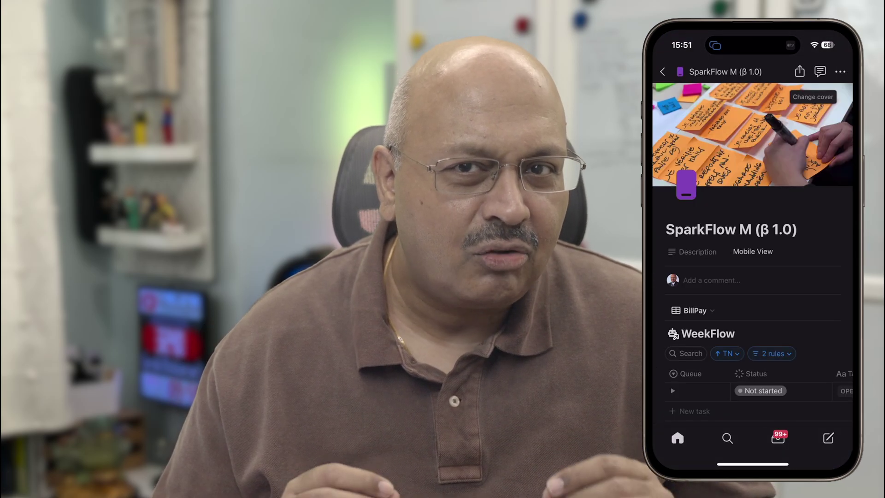
Switch to mobile Notion and review the list of WeekFlow views on the SparkFlow M (β 1.0) page, closing it when done.
scroll(752, 251, down, 1)
click(690, 270)
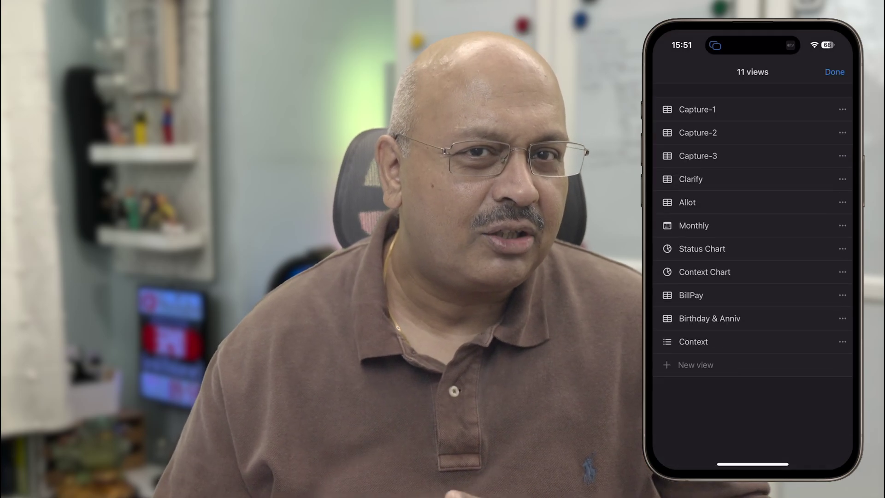
click(834, 72)
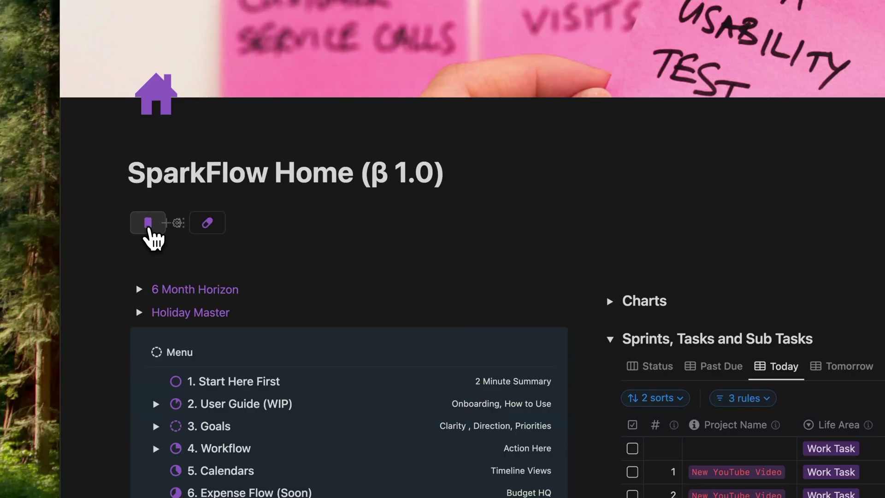
On desktop Notion, open SparkFlow M (β 1.0) from SparkFlow Home, look through its WeekFlow views and return to SparkFlow Home.
click(145, 223)
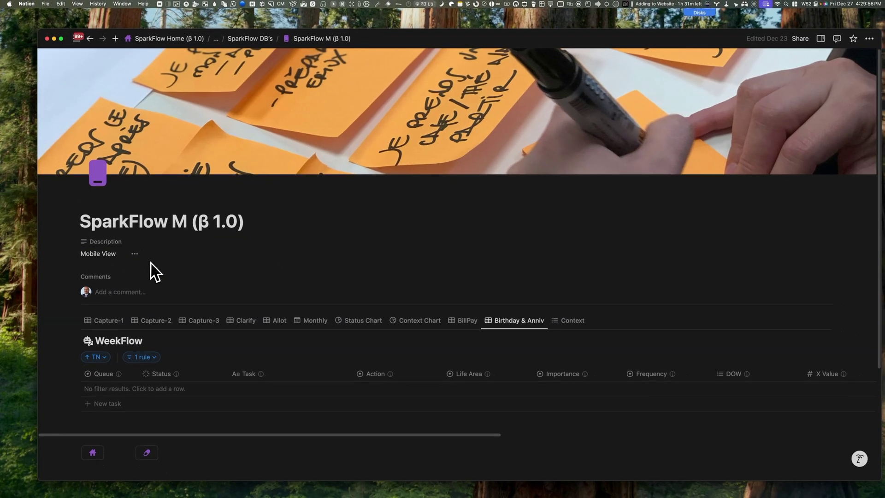
scroll(171, 281, down, 5)
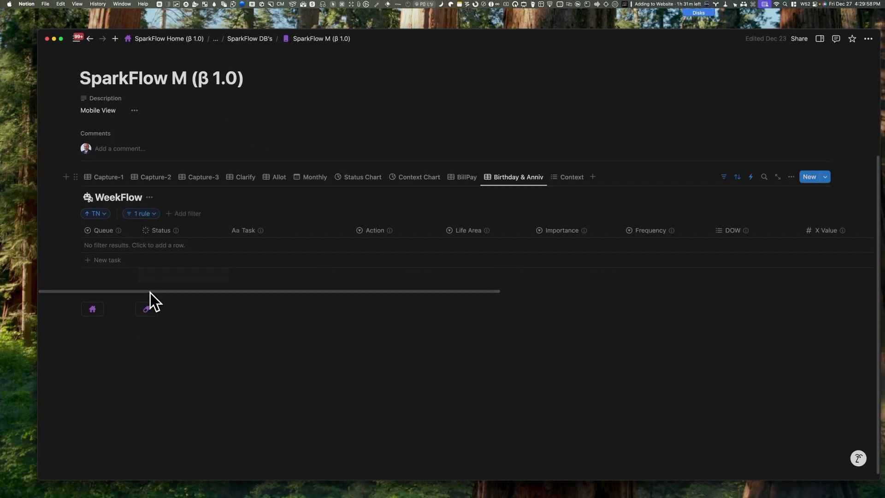
click(93, 310)
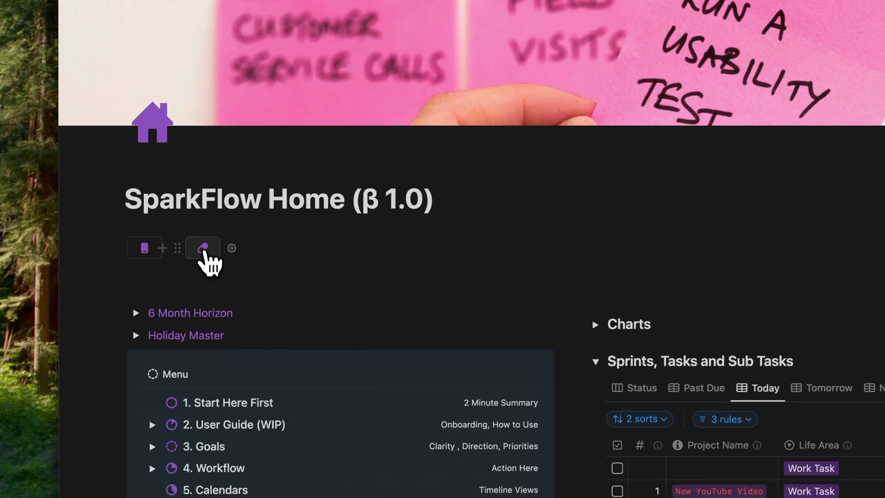
Open SparkFlow H (β 1.0) from SparkFlow Home and examine the HabitFocus habit configuration table.
click(204, 251)
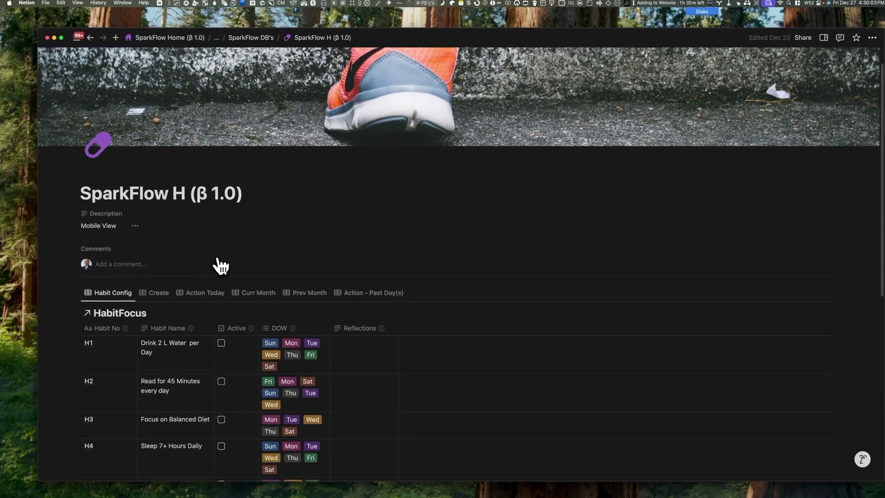
scroll(220, 266, down, 5)
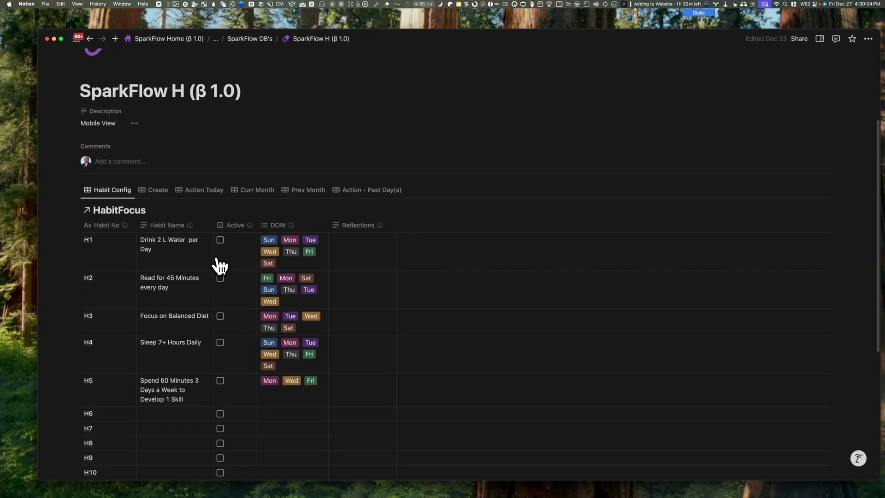